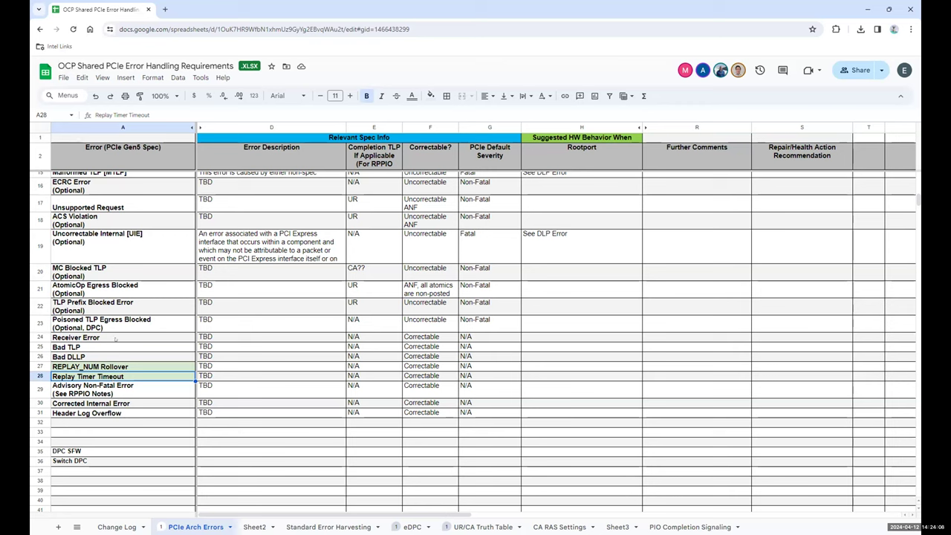
# Step: Examine the Receiver Error, Bad TLP, Bad DLLP and Replay Timer Timeout rows of the correctable errors
pyautogui.click(115, 337)
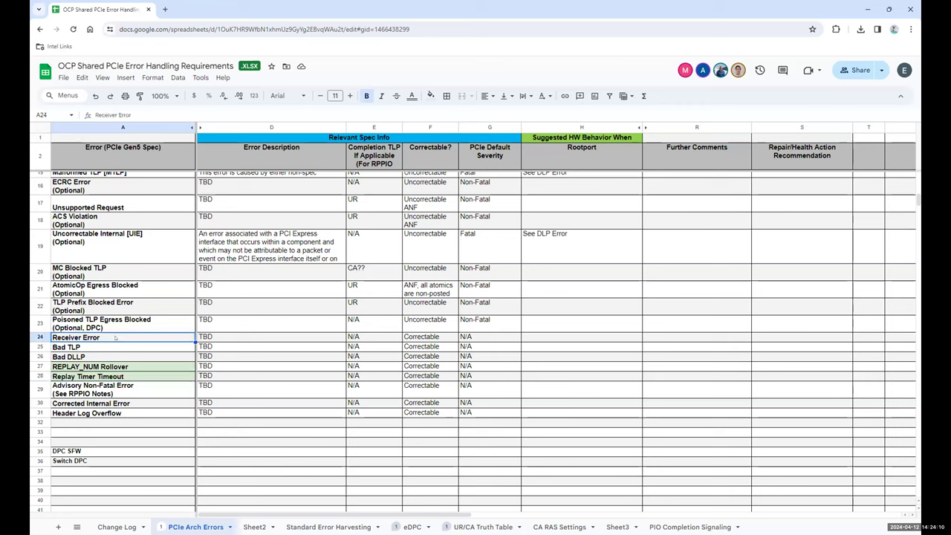
pyautogui.moveTo(115, 346); pyautogui.dragTo(115, 359)
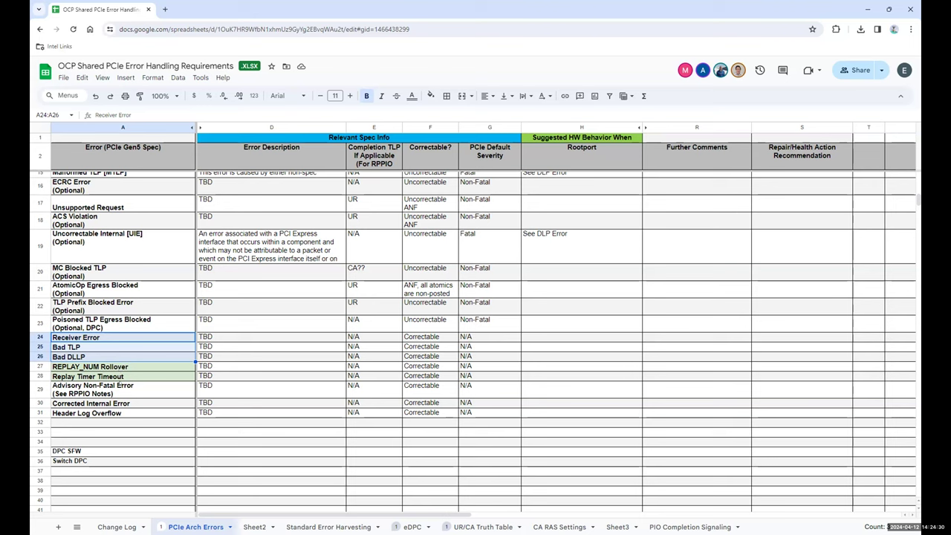
pyautogui.click(120, 377)
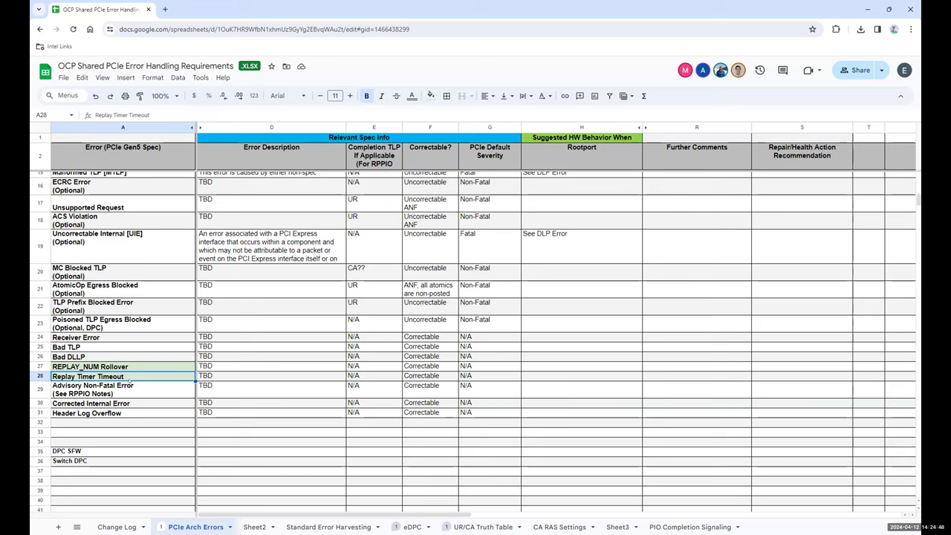
pyautogui.moveTo(124, 338); pyautogui.dragTo(122, 354)
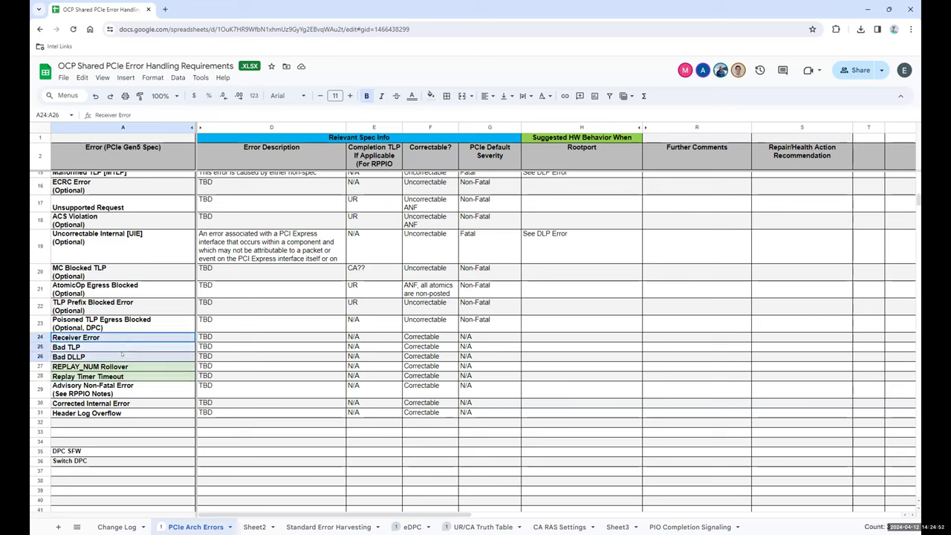
pyautogui.click(121, 376)
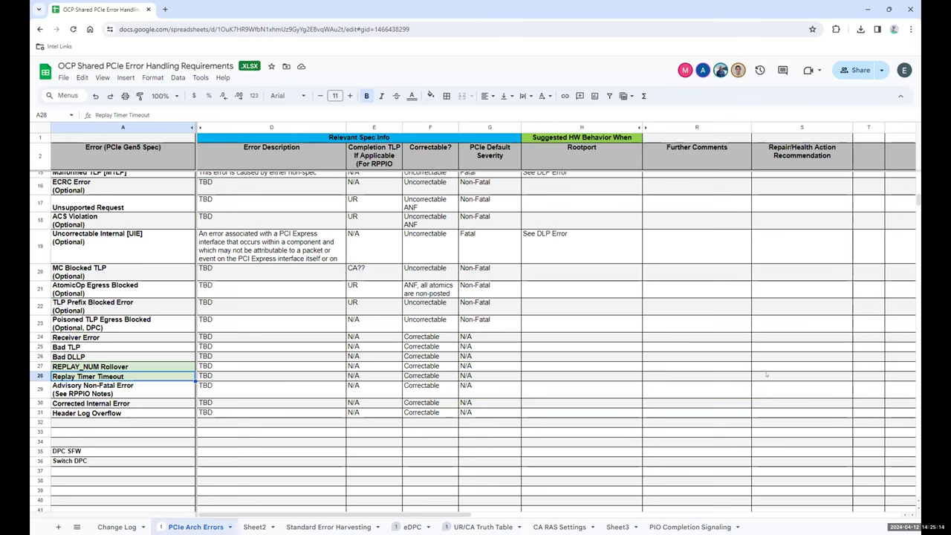
pyautogui.click(766, 376)
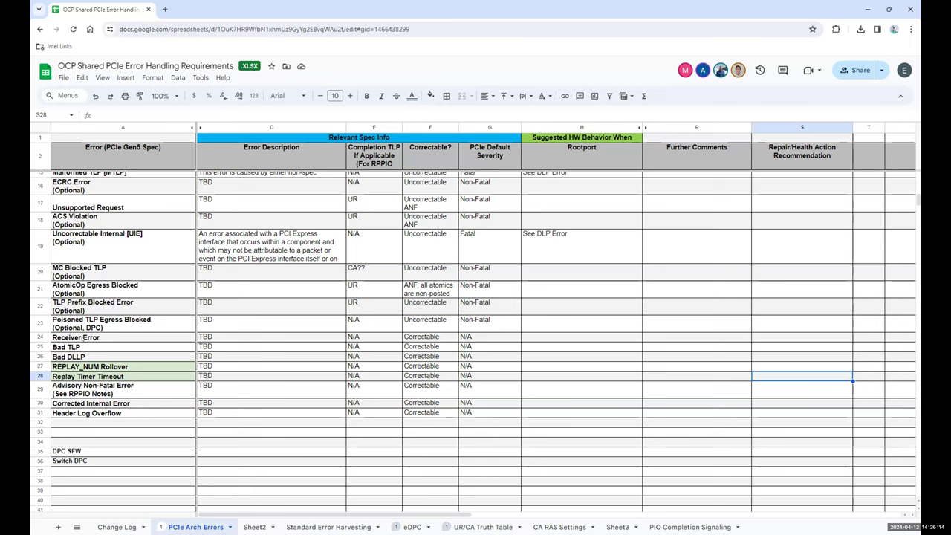
pyautogui.click(77, 347)
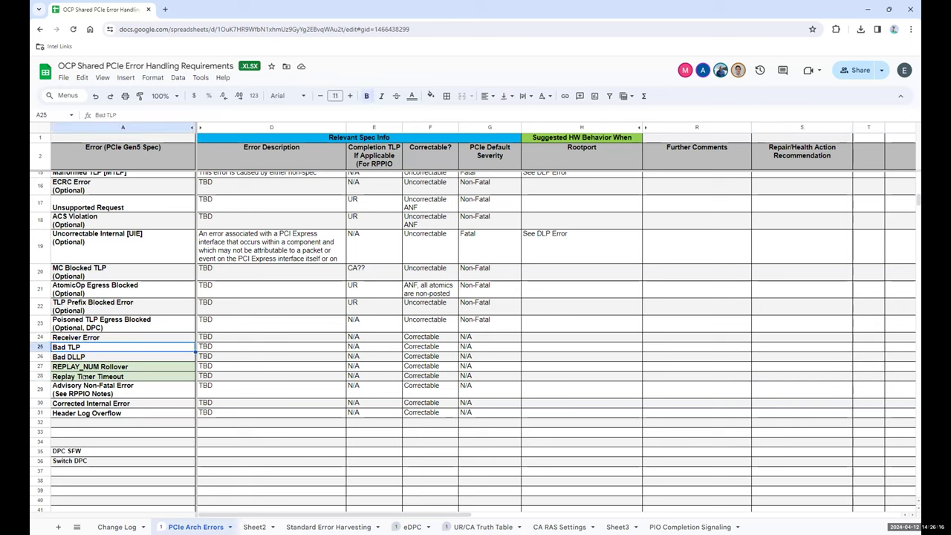
pyautogui.click(78, 377)
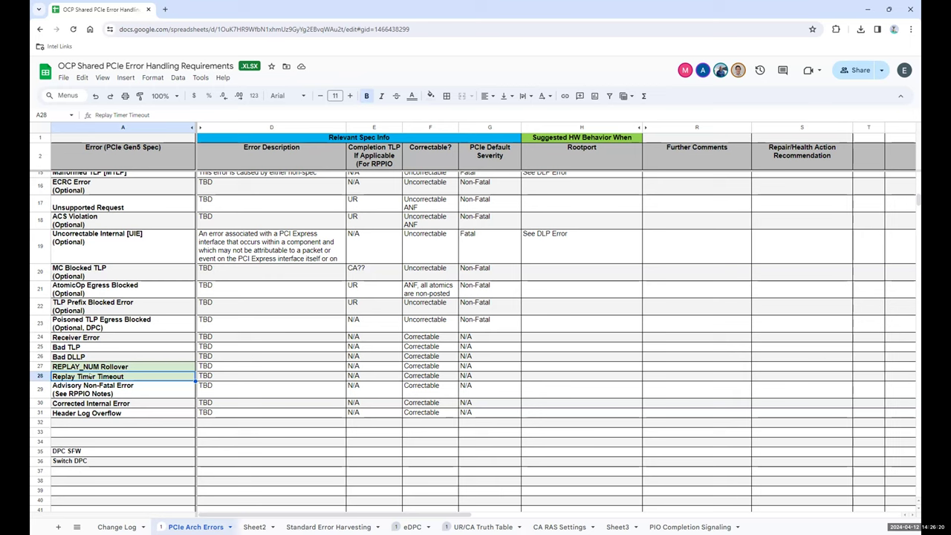
pyautogui.click(93, 358)
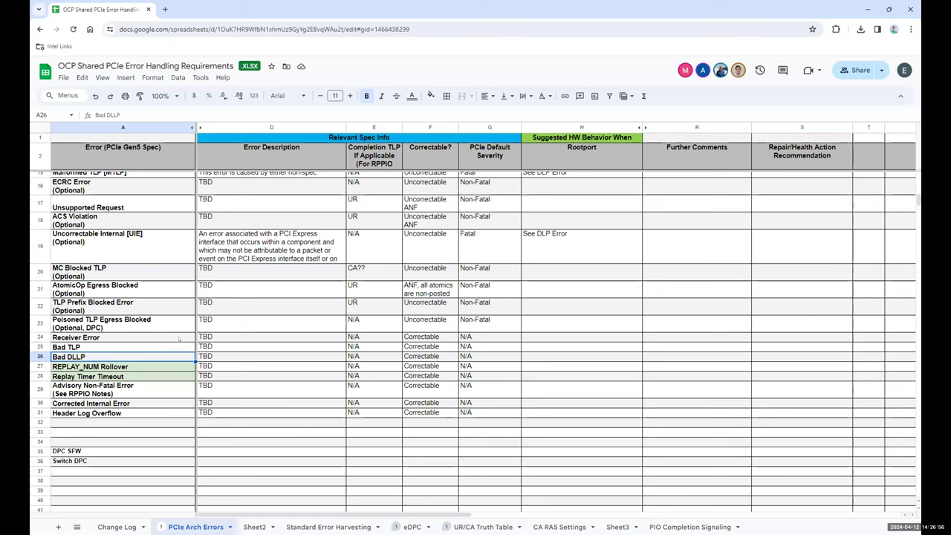
# Step: Enter "Devices are treating this as optional!!" as the further comment for Receiver Error
pyautogui.click(179, 340)
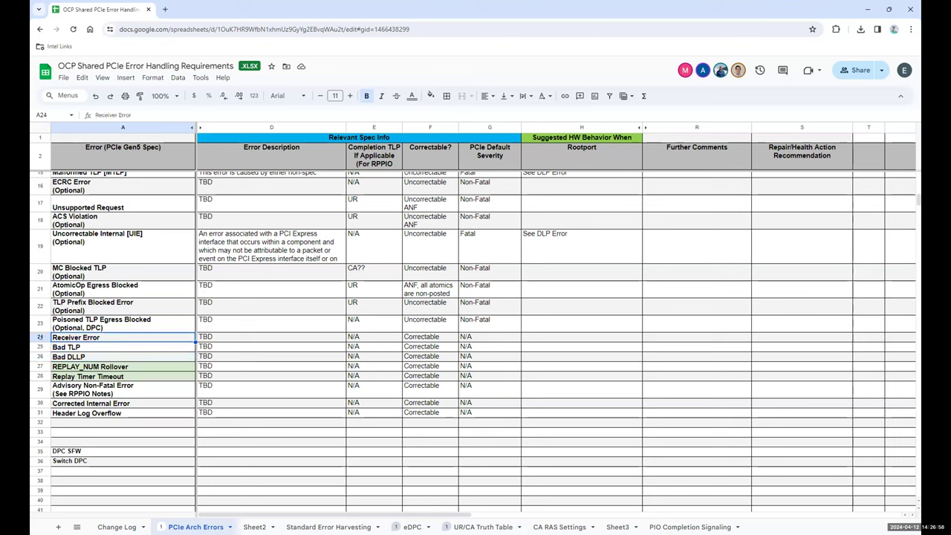
pyautogui.hotkey('shift', 'space')
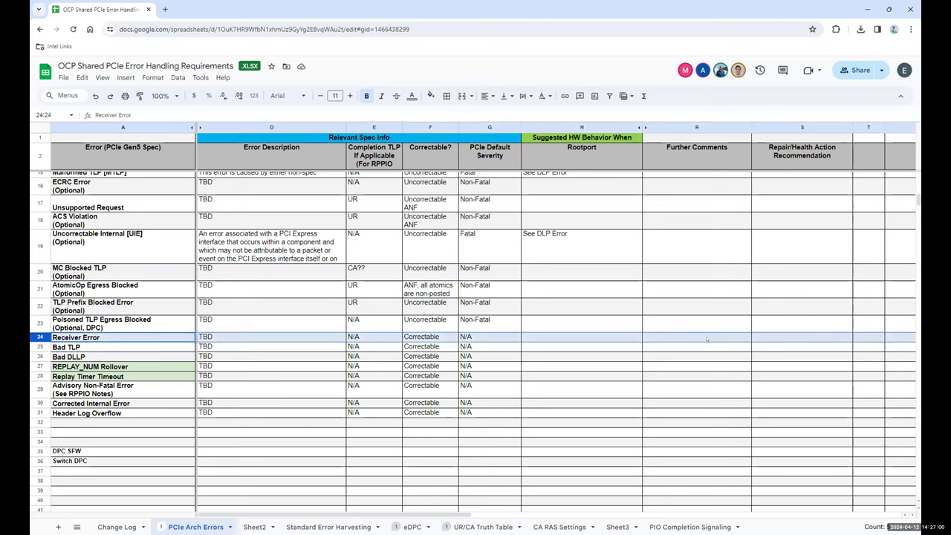
pyautogui.click(706, 340)
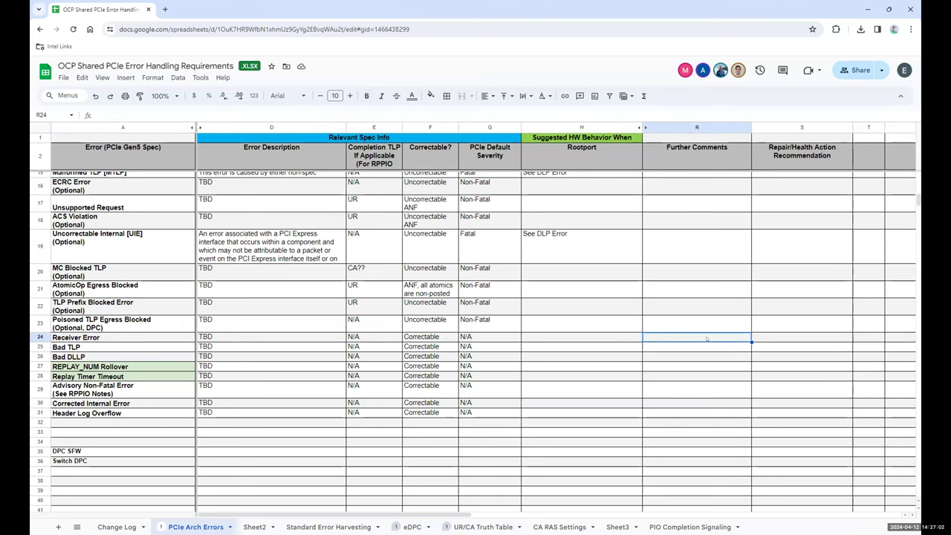
pyautogui.write('Devices a')
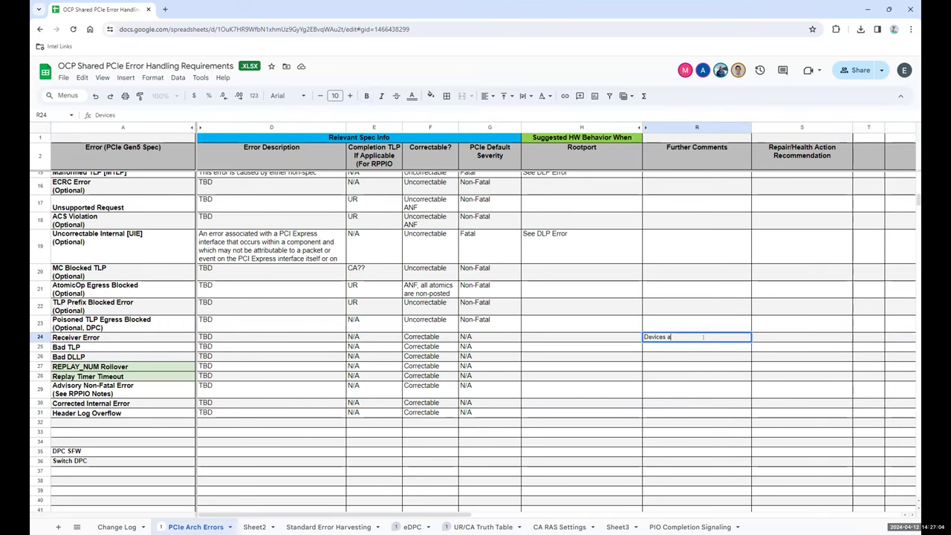
pyautogui.write('re tre')
pyautogui.write('this as optional!!')
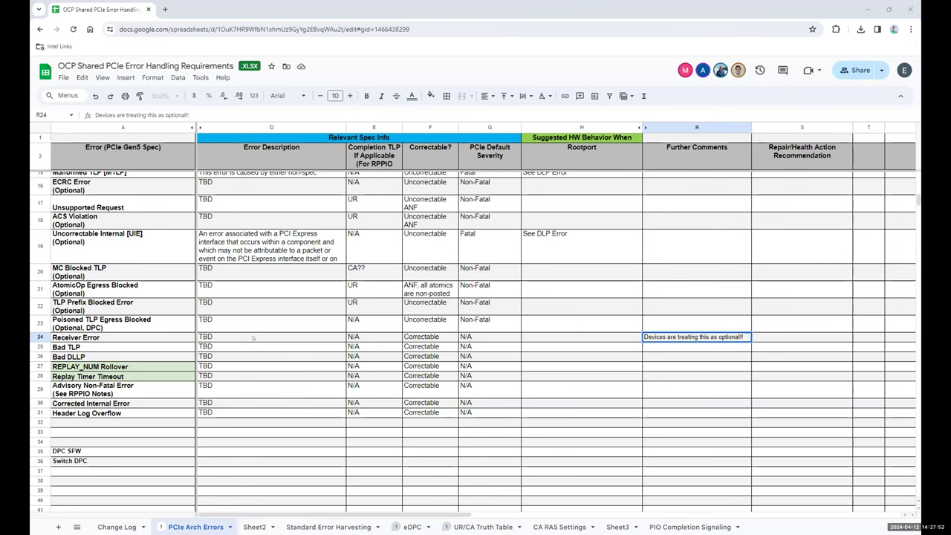
pyautogui.click(253, 338)
# Step: Add a second line reading (Optional, "historical reason") to the Receiver Error name in cell A24
pyautogui.click(158, 339)
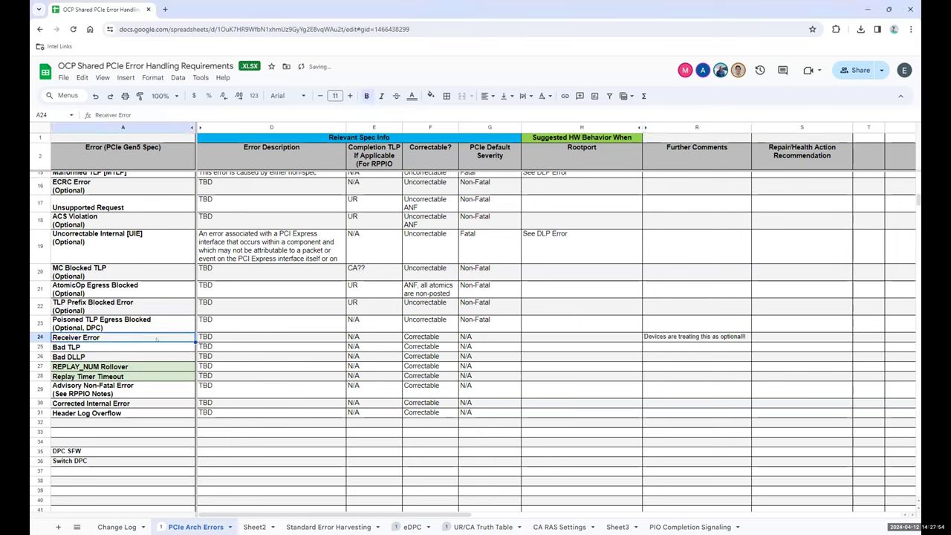
pyautogui.click(176, 107)
pyautogui.hotkey('alt', 'Return')
pyautogui.write('(Optional,')
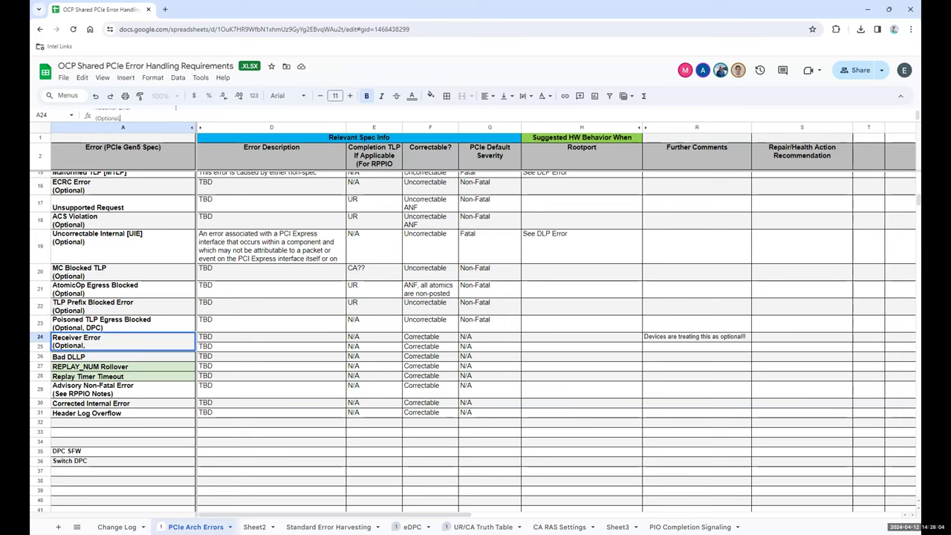
pyautogui.write(' historical')
pyautogui.press('BackSpace')
pyautogui.press('BackSpace')
pyautogui.press('BackSpace')
pyautogui.press('BackSpace')
pyautogui.press('BackSpace')
pyautogui.press('BackSpace')
pyautogui.press('BackSpace')
pyautogui.press('BackSpace')
pyautogui.write('"reasonhistory')
pyautogui.press('BackSpace')
pyautogui.write('ical reason')
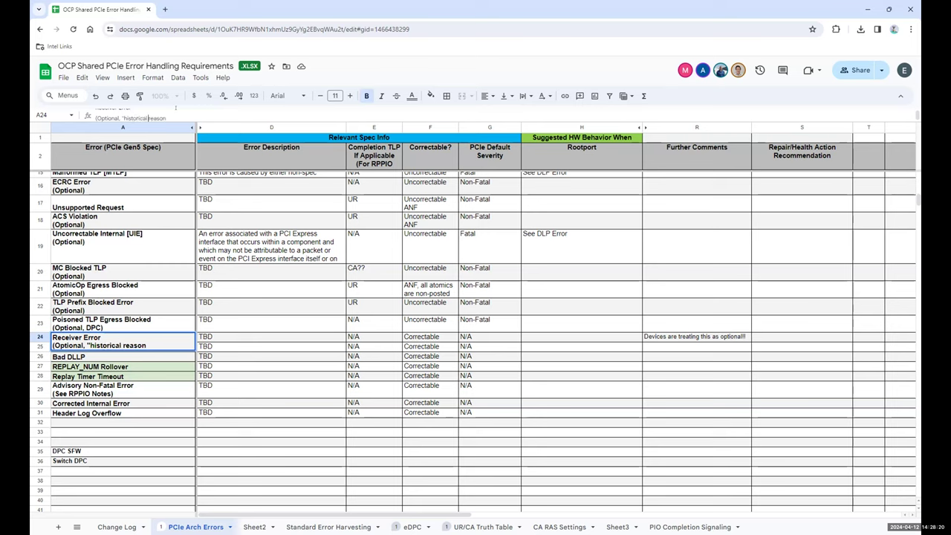
pyautogui.write('")')
pyautogui.press('Return')
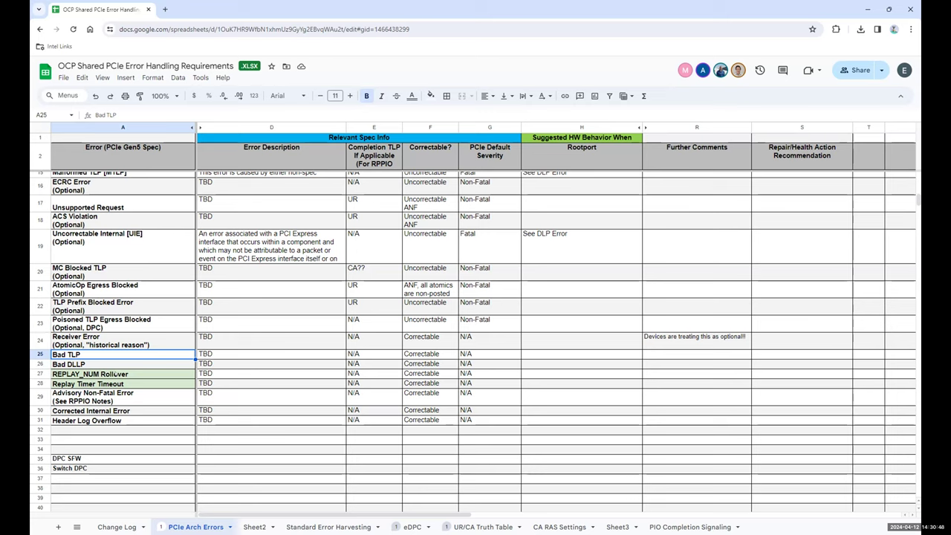
# Step: Clear the further comment of the Receiver Error row
pyautogui.click(715, 337)
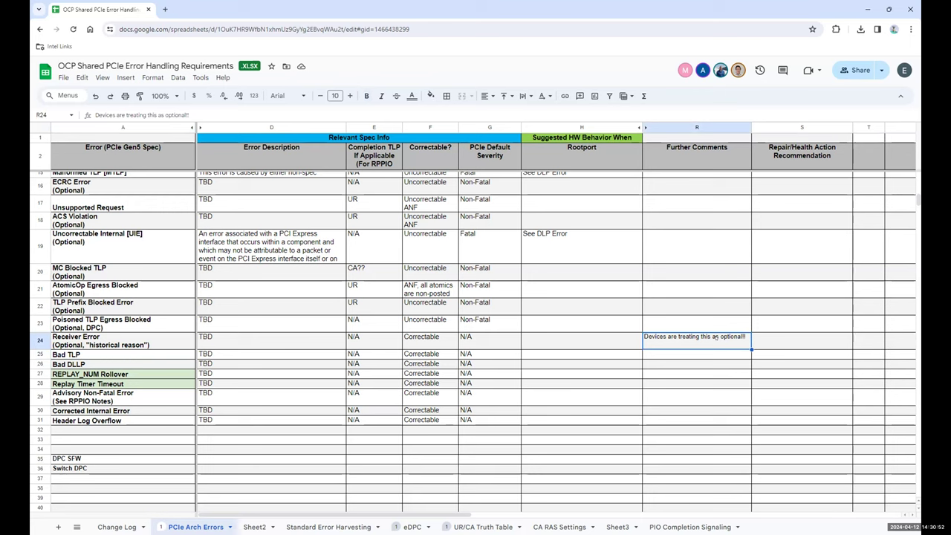
pyautogui.press('Delete')
# Step: Enter "If RE, Bad TLP, Bad DLLP" as the further comment for REPLAY_NUM Rollover in cell R27
pyautogui.press('Down')
pyautogui.press('Down')
pyautogui.press('Down')
pyautogui.press('Down')
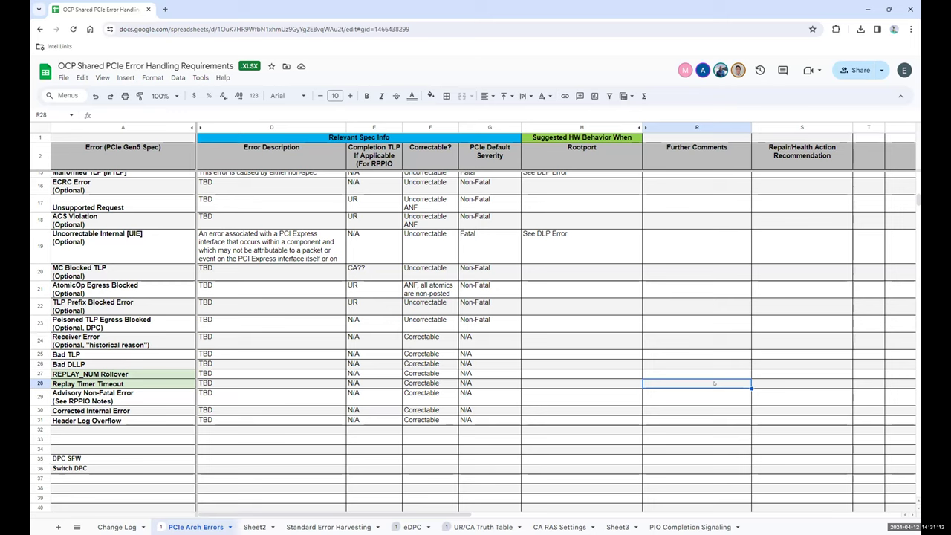
pyautogui.press('Up')
pyautogui.write('If')
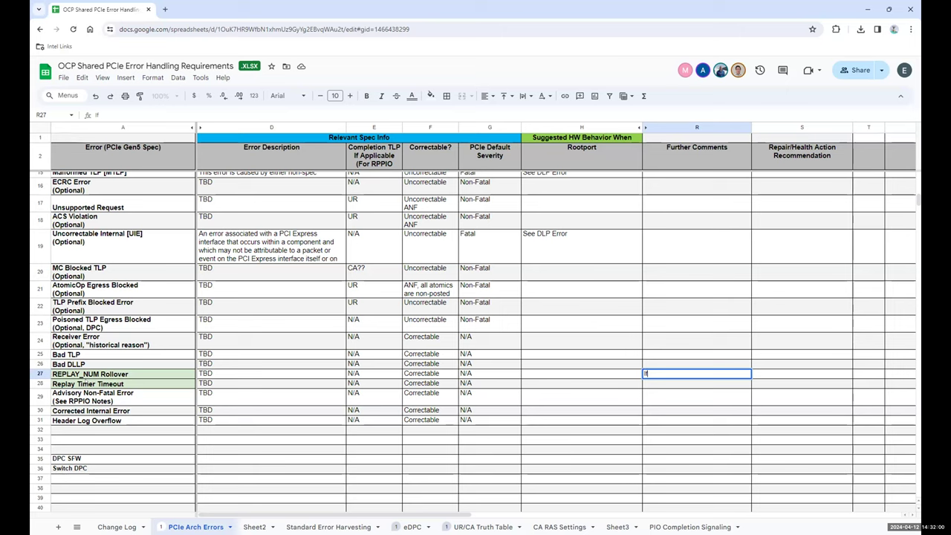
pyautogui.write('RE, Bad TLP, Bad DLLP')
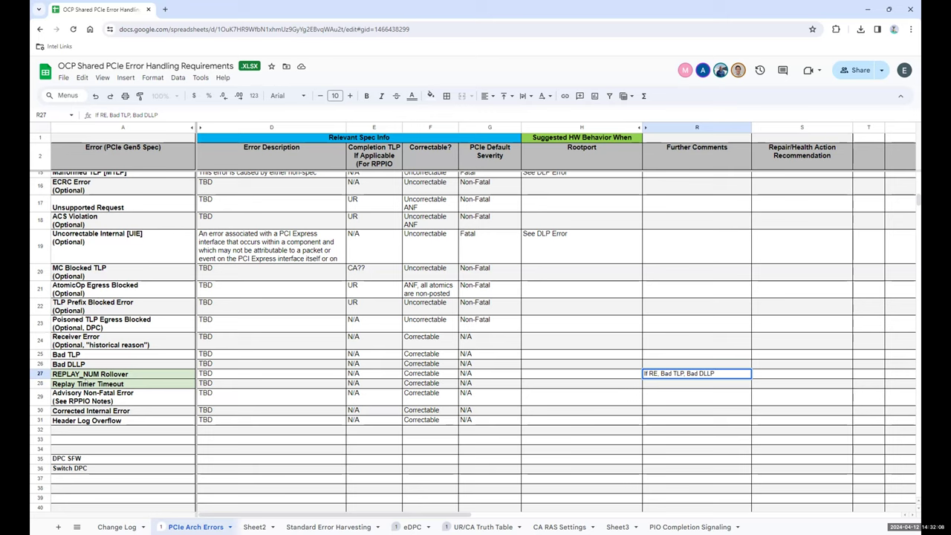
pyautogui.write(' seen')
pyautogui.press('BackSpace')
pyautogui.press('BackSpace')
pyautogui.press('BackSpace')
pyautogui.press('BackSpace')
pyautogui.press('BackSpace')
pyautogui.write('s')
pyautogui.press('BackSpace')
pyautogui.press('Return')
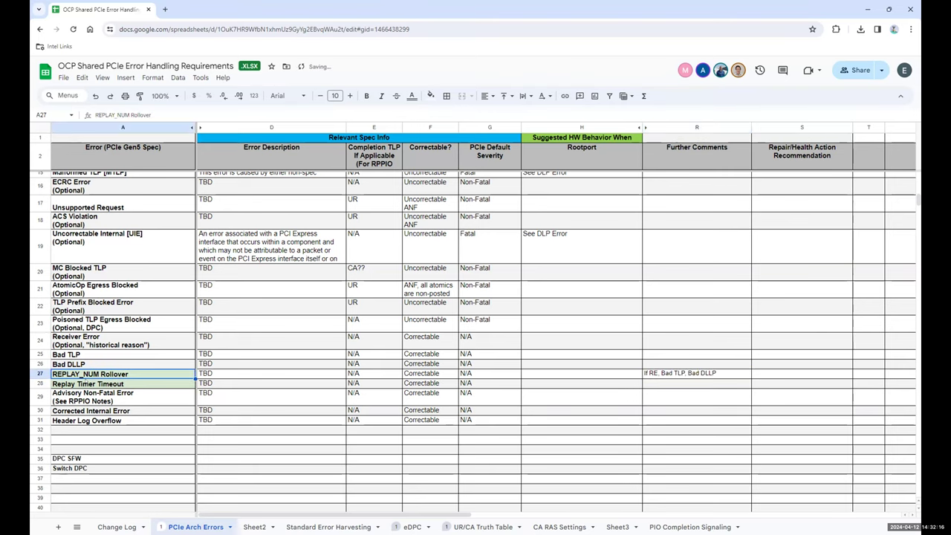
# Step: Insert "multiple" after "If" in the REPLAY_NUM Rollover comment so it reads "If multiple RE, Bad TLP, Bad DLLP"
pyautogui.press('Up')
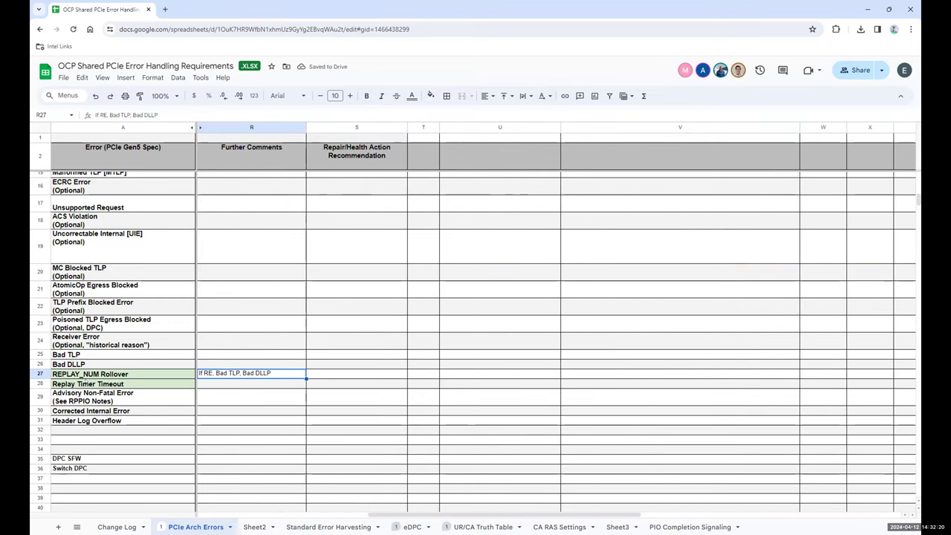
pyautogui.click(97, 115)
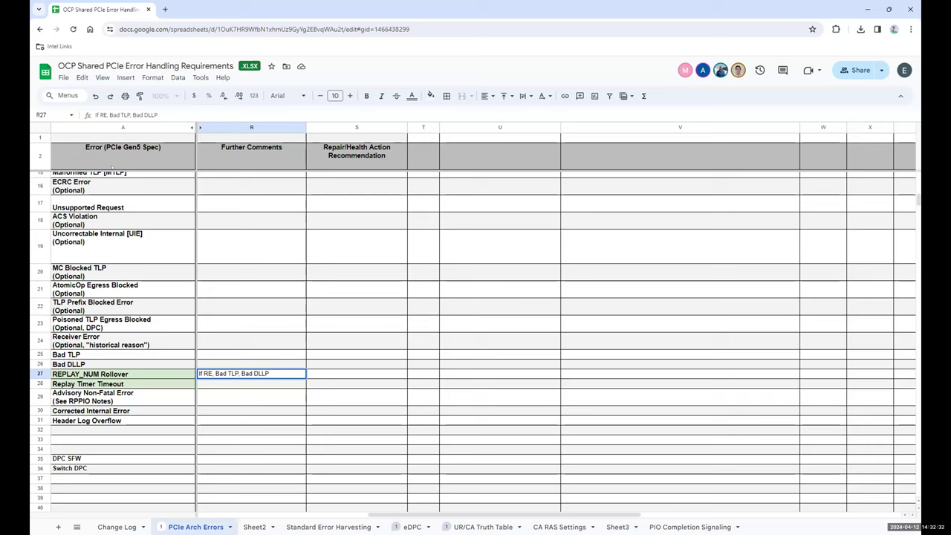
pyautogui.click(102, 115)
pyautogui.write('multiple')
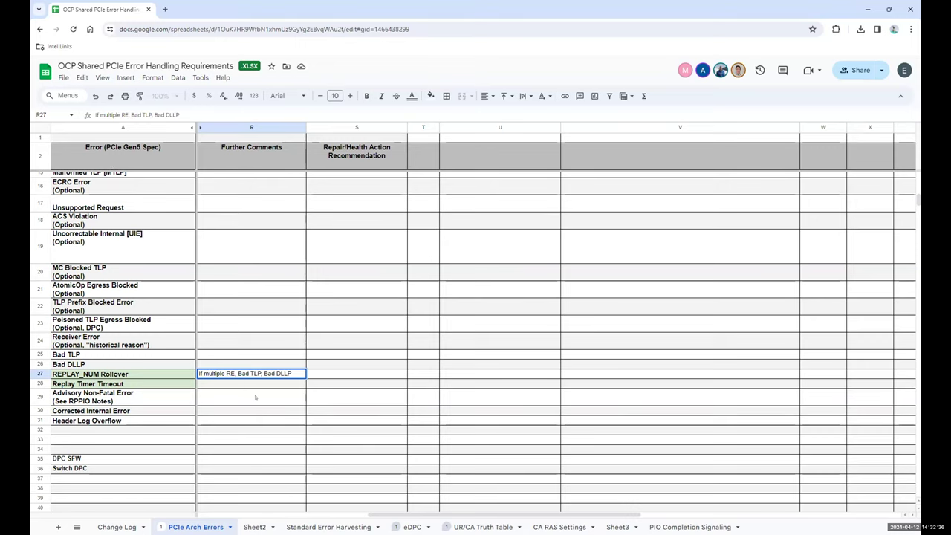
pyautogui.hscroll(-10, 255, 397)
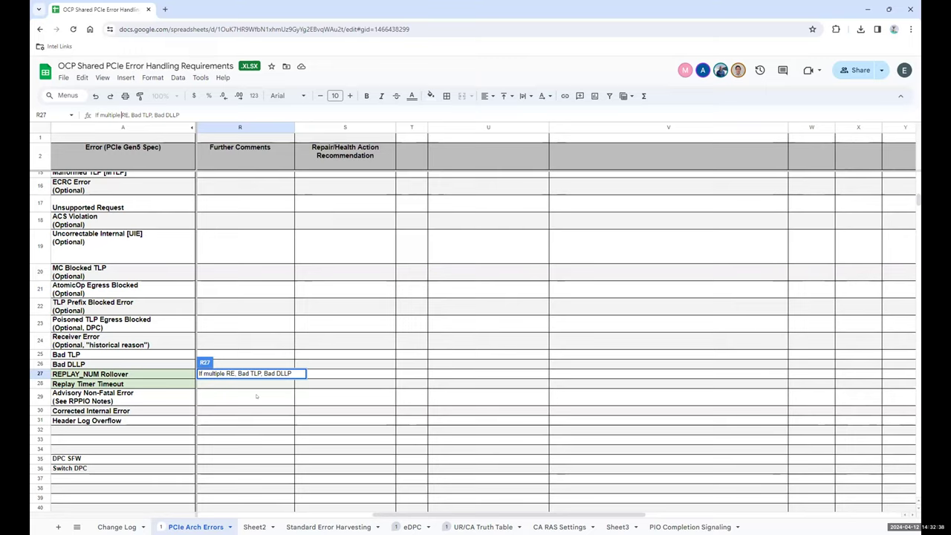
pyautogui.hscroll(-5, 256, 396)
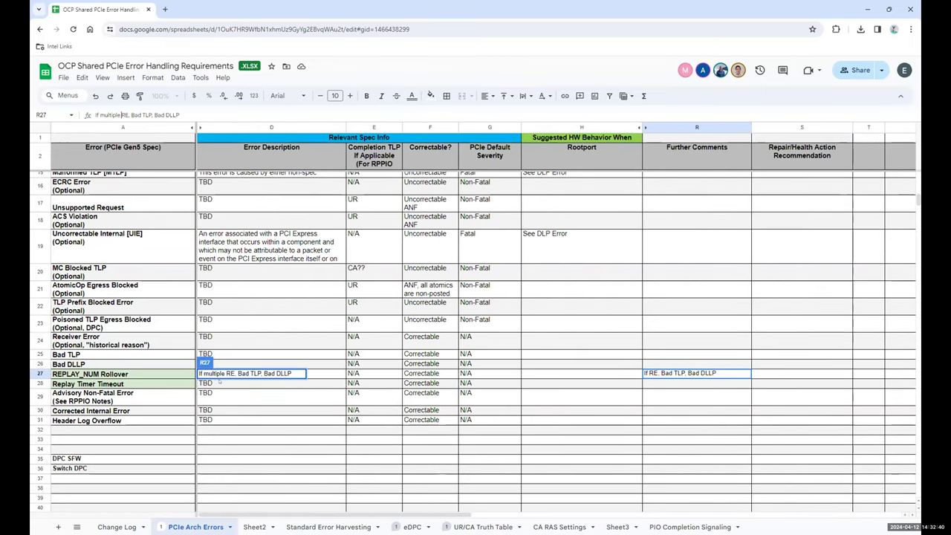
pyautogui.click(223, 411)
pyautogui.click(102, 375)
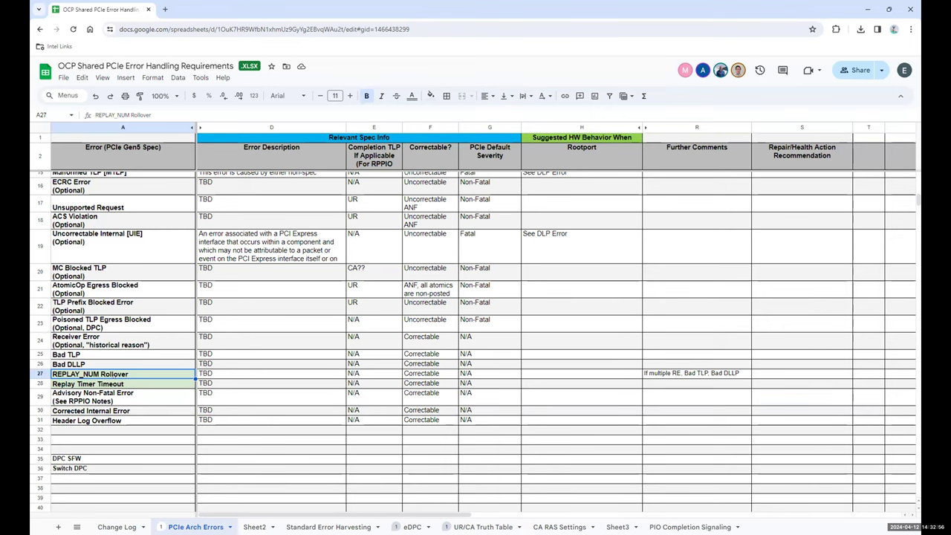
# Step: Review the Completion Timeout repair recommendation and the surrounding uncorrectable error rows alongside the correctable error rows
pyautogui.scroll(5, 143, 387)
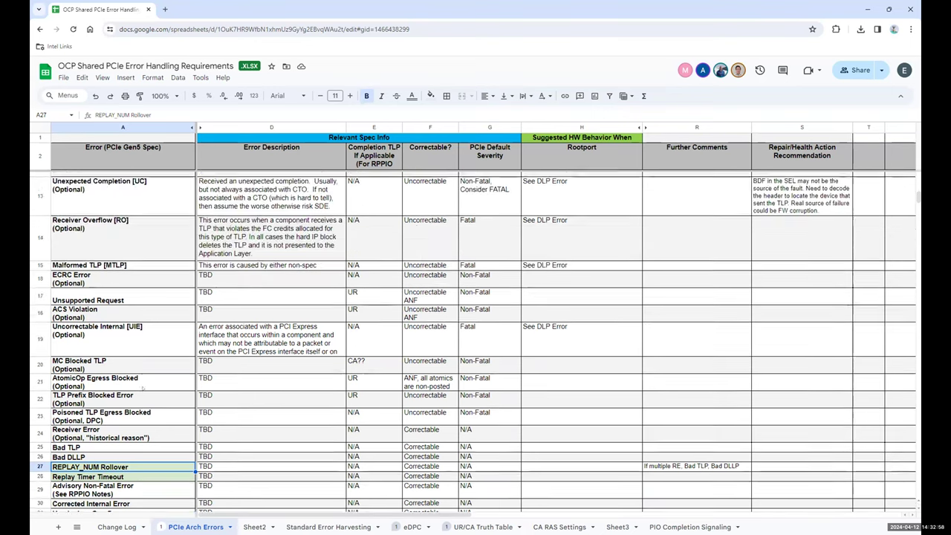
pyautogui.scroll(4, 143, 371)
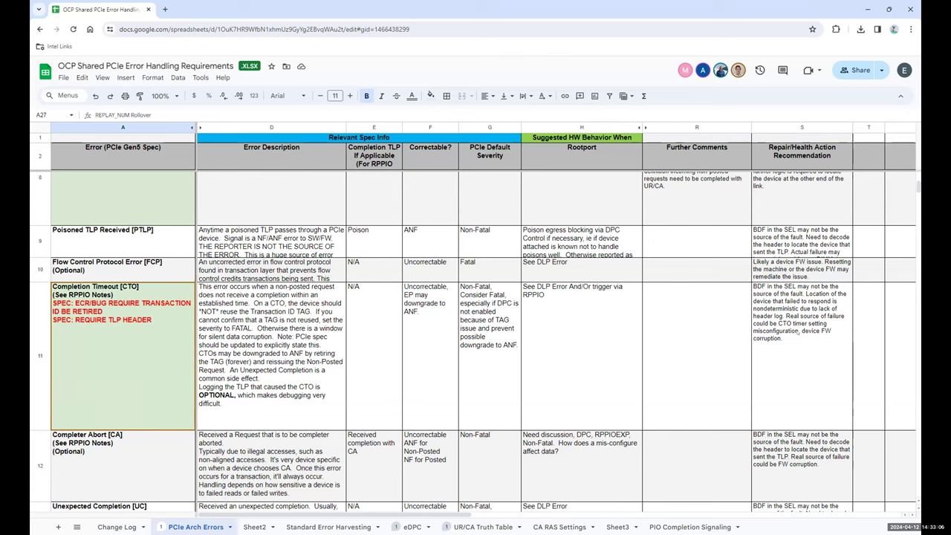
pyautogui.click(802, 355)
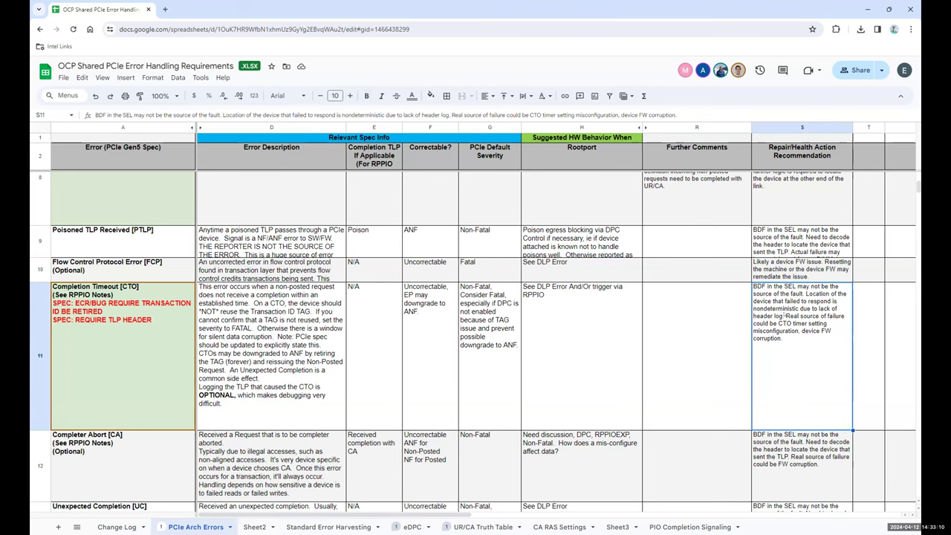
pyautogui.scroll(-5, 114, 360)
pyautogui.scroll(-5, 113, 360)
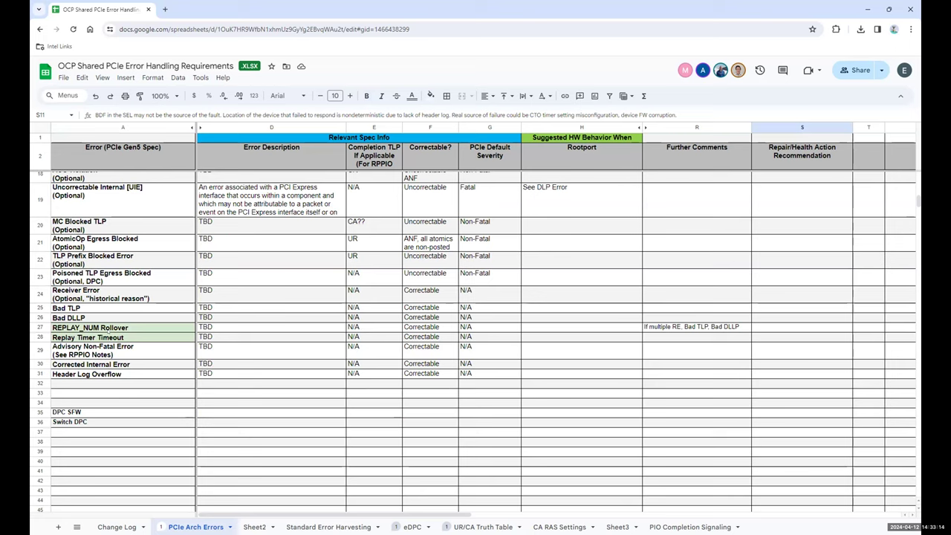
pyautogui.scroll(10, 119, 340)
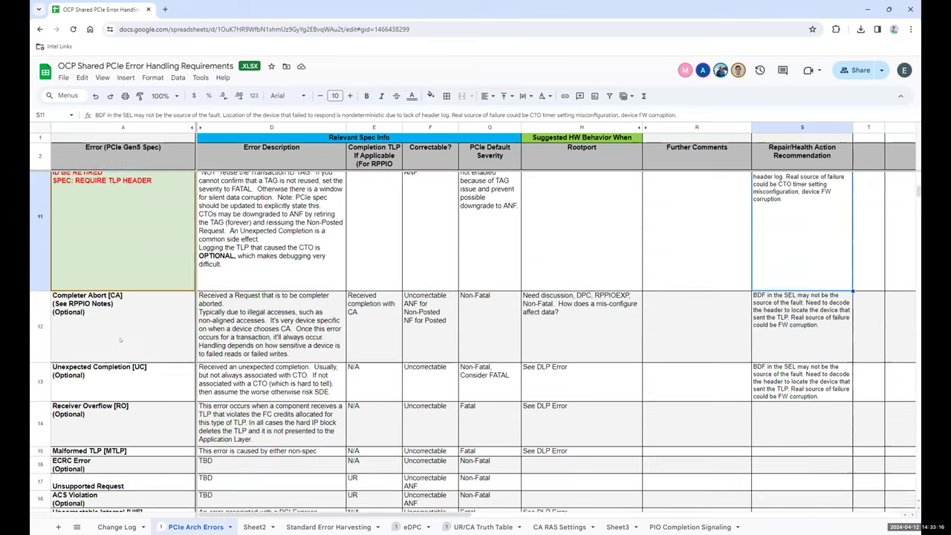
pyautogui.scroll(2, 120, 340)
pyautogui.scroll(-8, 120, 340)
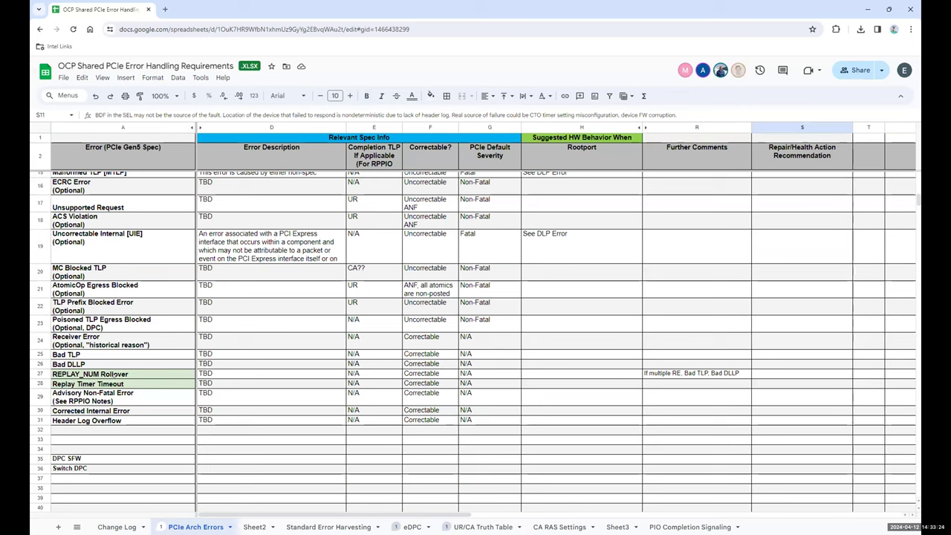
# Step: Review the REPLAY_NUM Rollover and Replay Timer Timeout rows against the Completion Timeout row
pyautogui.click(103, 374)
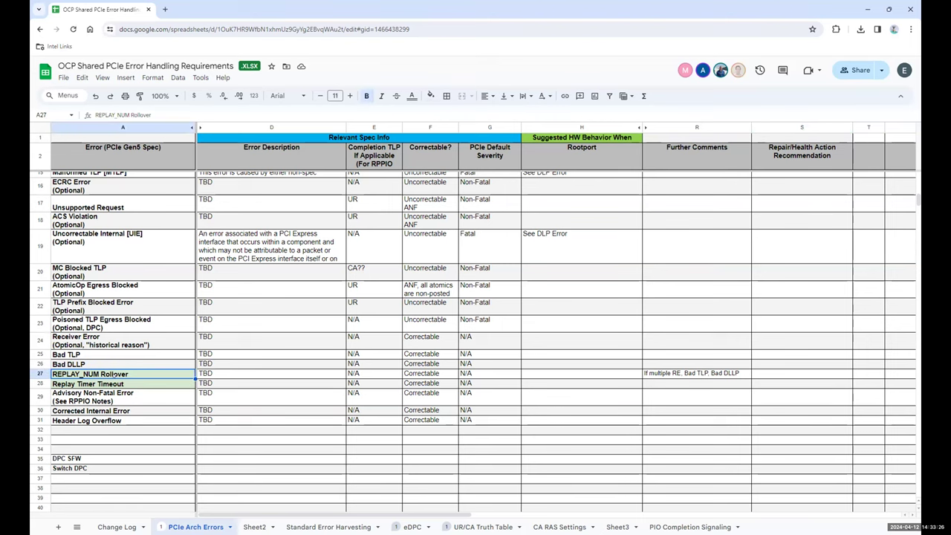
pyautogui.scroll(5, 476, 334)
pyautogui.click(123, 260)
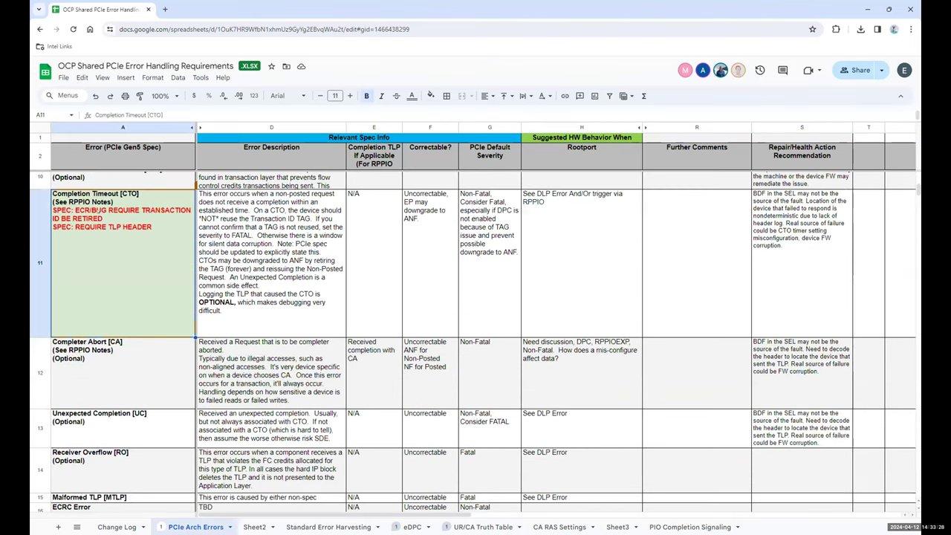
pyautogui.scroll(-5, 476, 334)
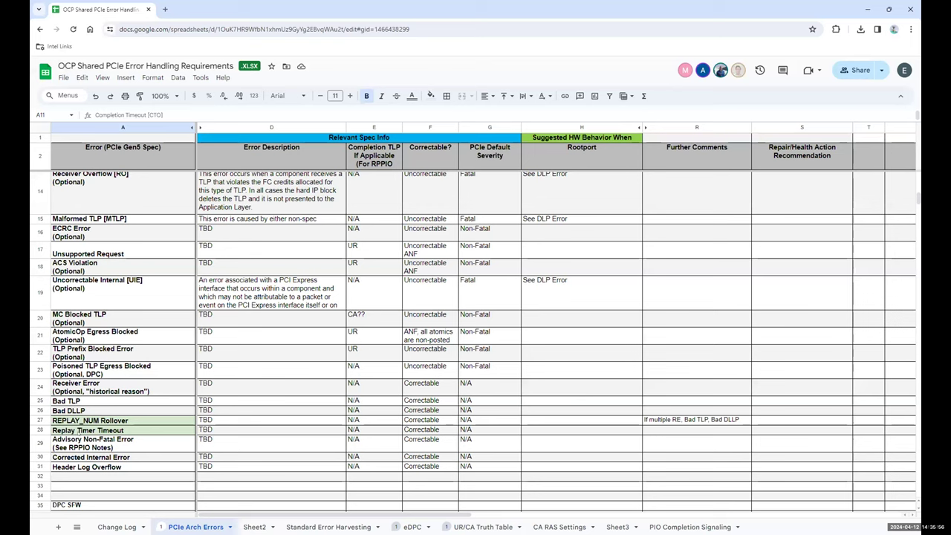
pyautogui.click(123, 429)
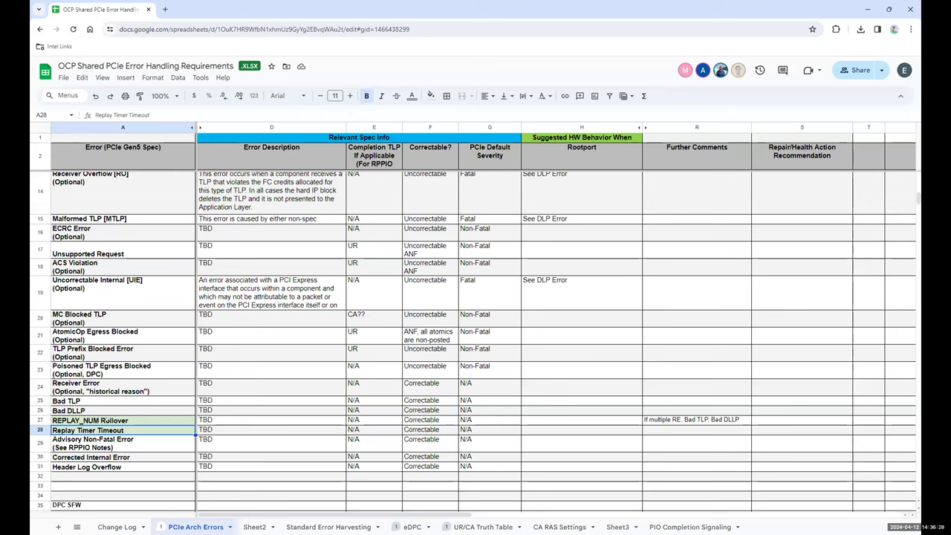
pyautogui.click(90, 420)
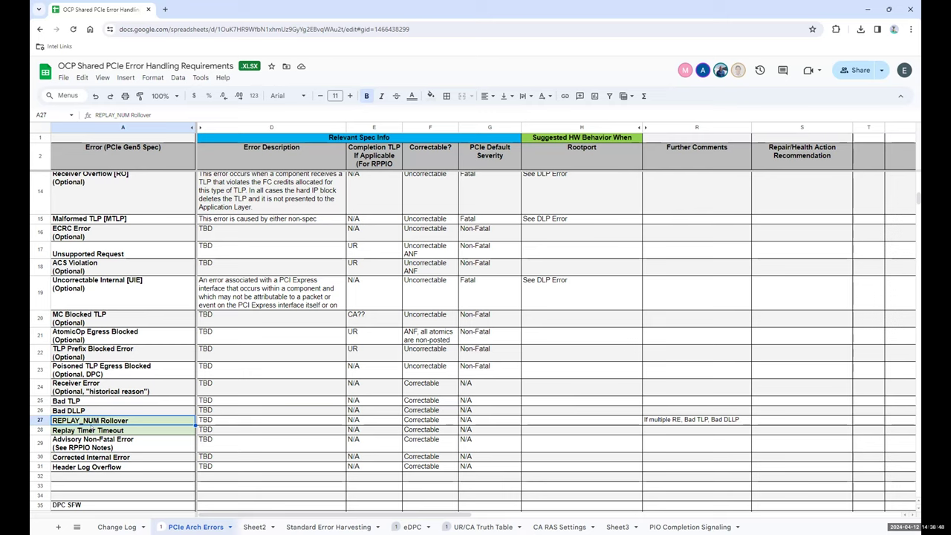
# Step: Extend the REPLAY_NUM Rollover further comment in R27 with "is seen, these errors are due to the the PHY"
pyautogui.click(650, 420)
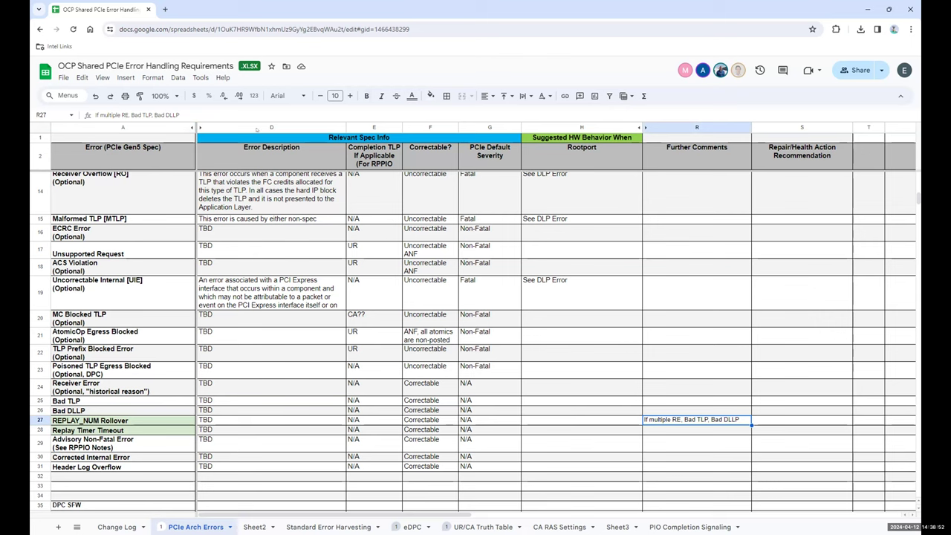
pyautogui.press('Return')
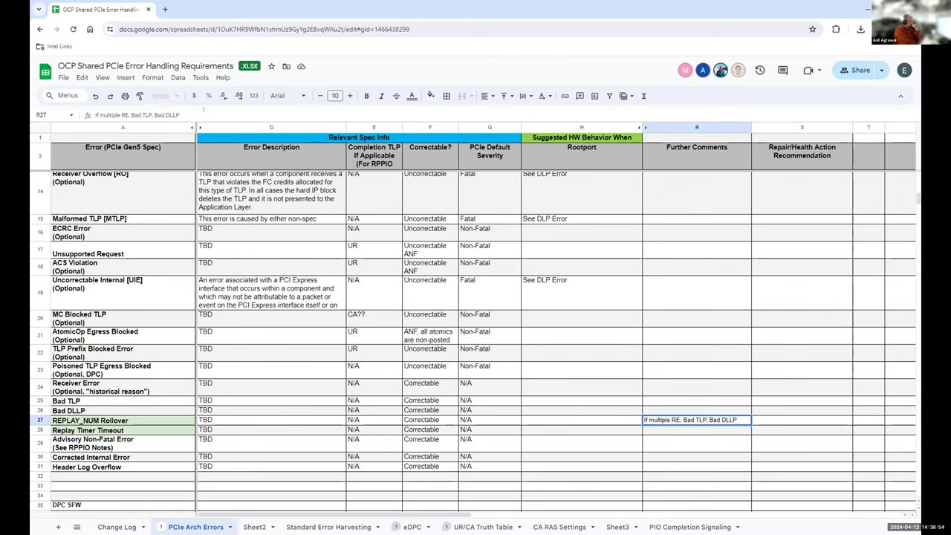
pyautogui.write('is seen,')
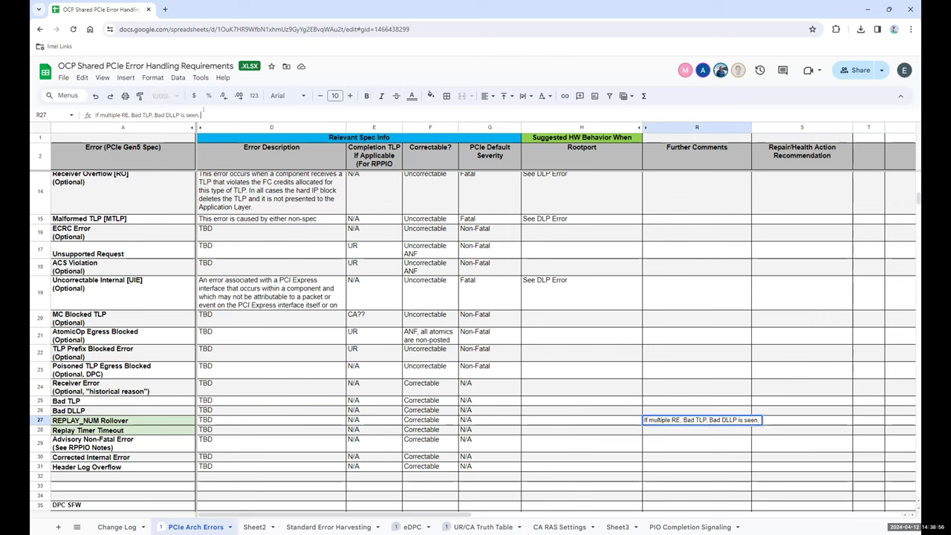
pyautogui.write(' these errors')
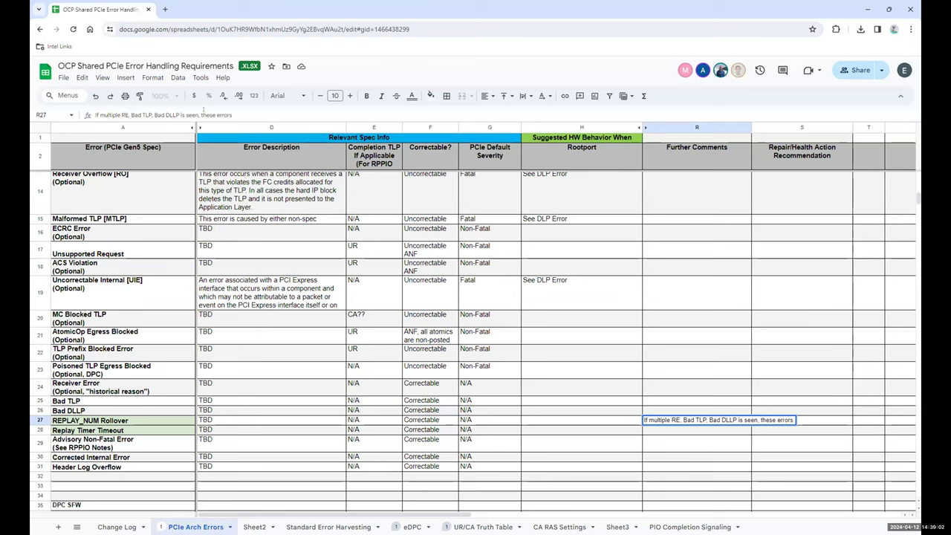
pyautogui.write(' are due to the the PHY')
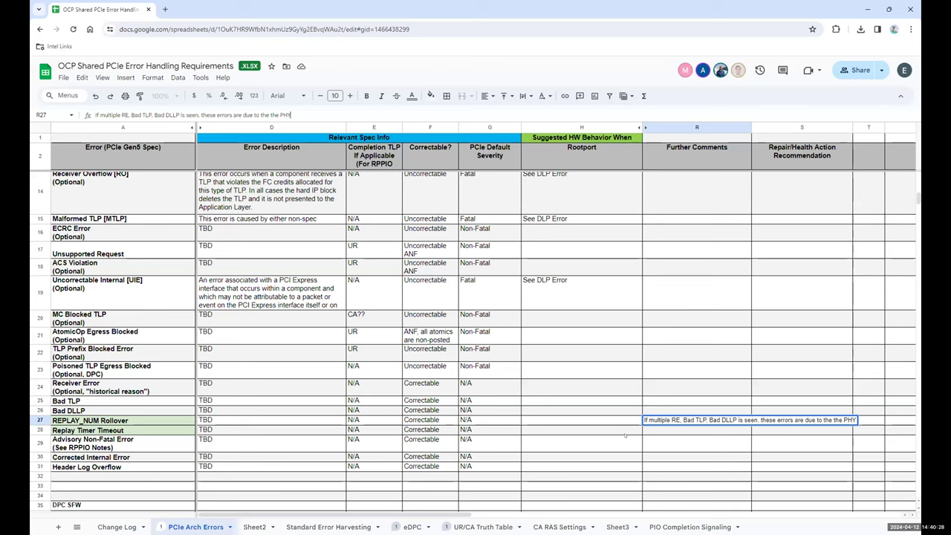
pyautogui.hotkey('ctrl', 'Return')
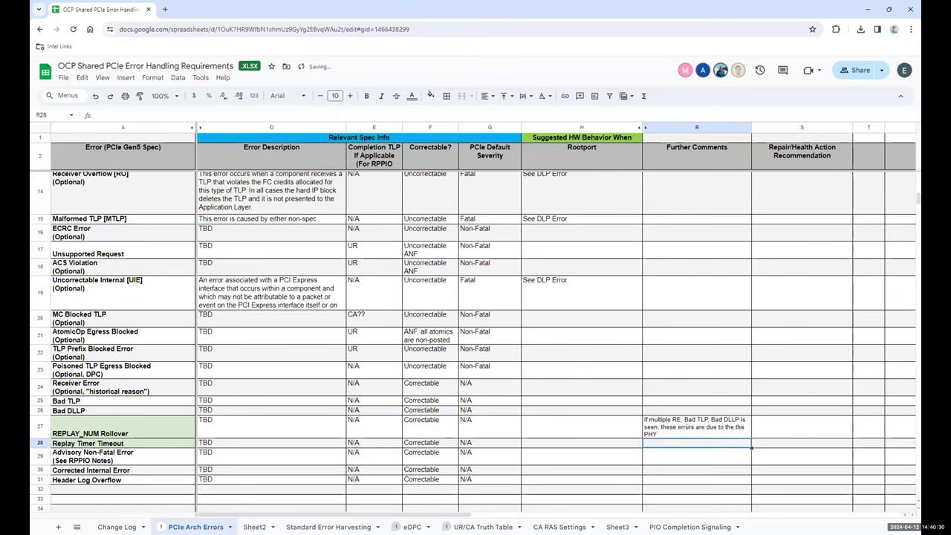
# Step: Move the further comment from the REPLAY_NUM Rollover row to the Replay Timer Timeout row in cell R28
pyautogui.hotkey('ctrl', 'x')
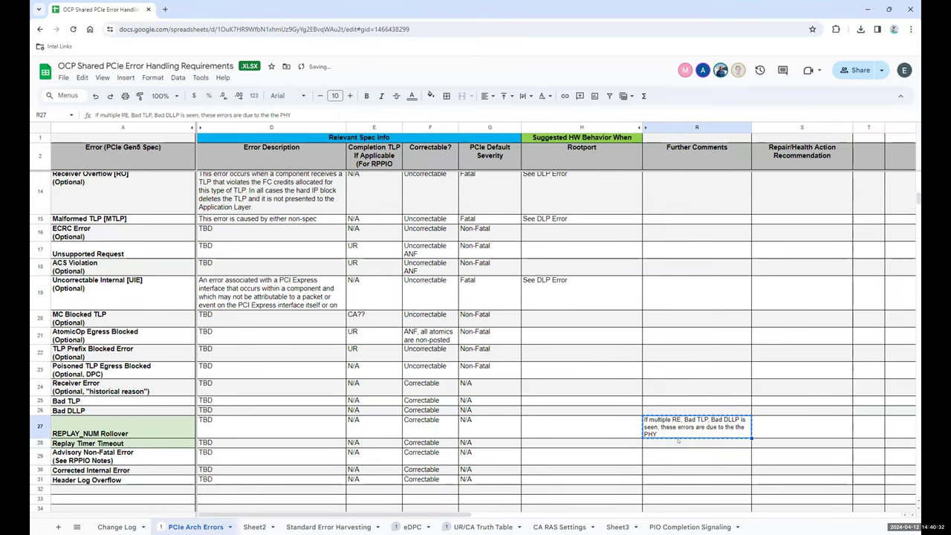
pyautogui.press('Down')
pyautogui.hotkey('ctrl', 'v')
# Step: Enter "This is due to Replay Timer Timeout" as the further comment for REPLAY_NUM Rollover in cell R27
pyautogui.press('Up')
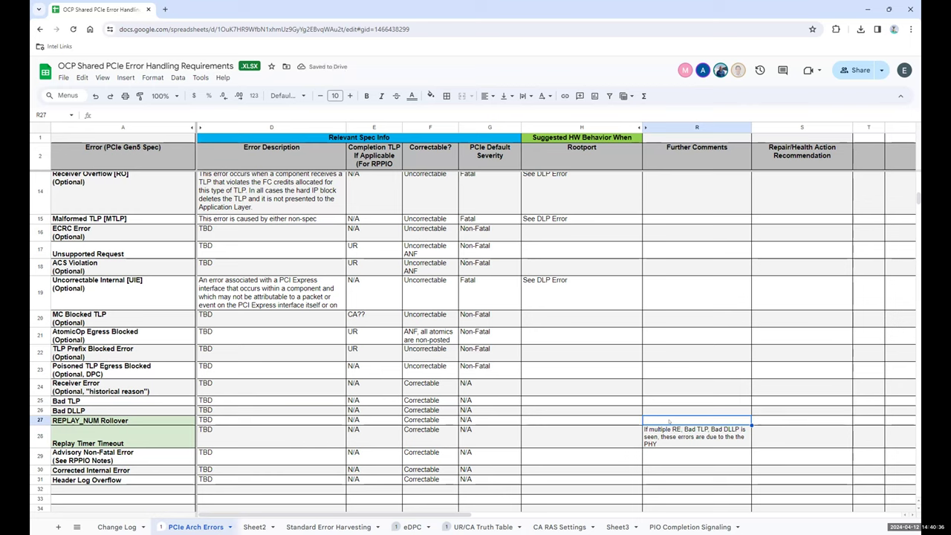
pyautogui.write('This is due to')
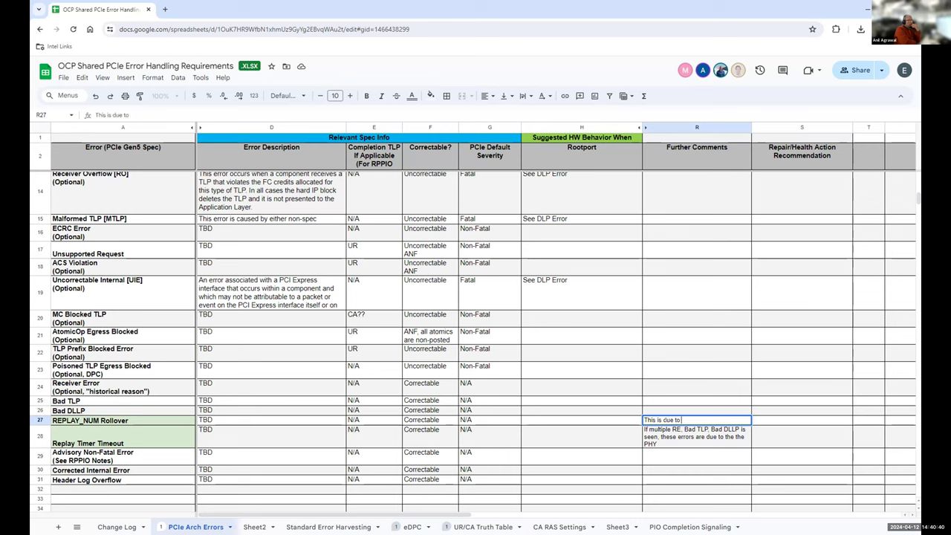
pyautogui.write(' Replay Timer Timeout')
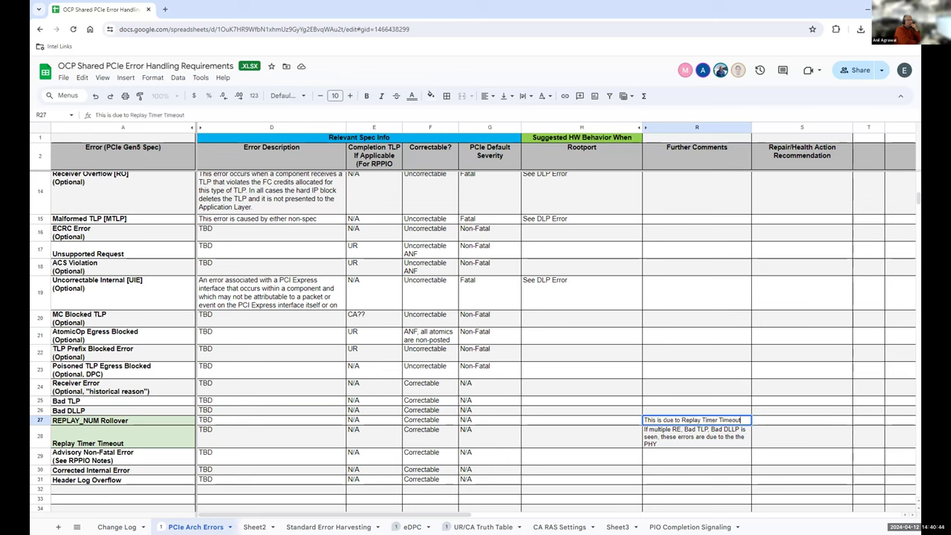
pyautogui.press('Return')
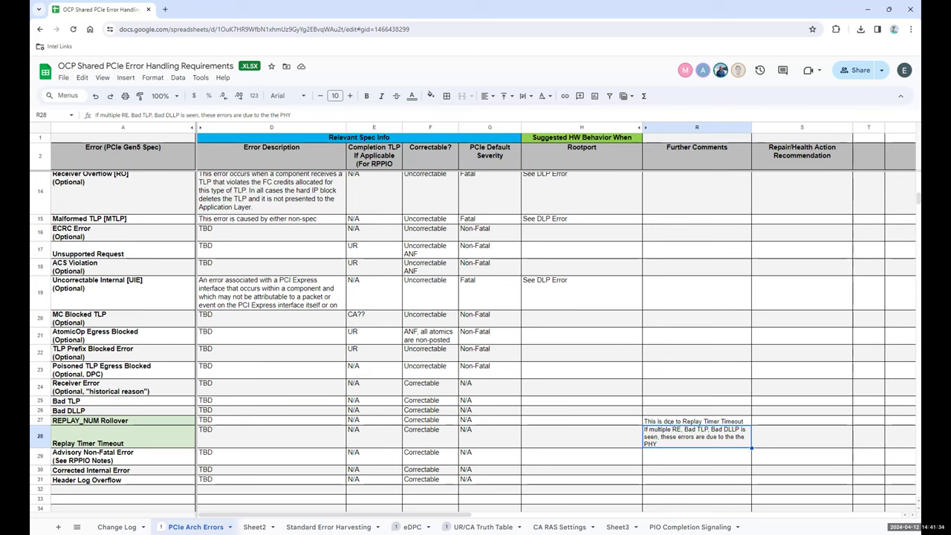
# Step: Revise the REPLAY_NUM Rollover comment in R27 to read "This is due to to many Replay Timer Timeout"
pyautogui.click(697, 420)
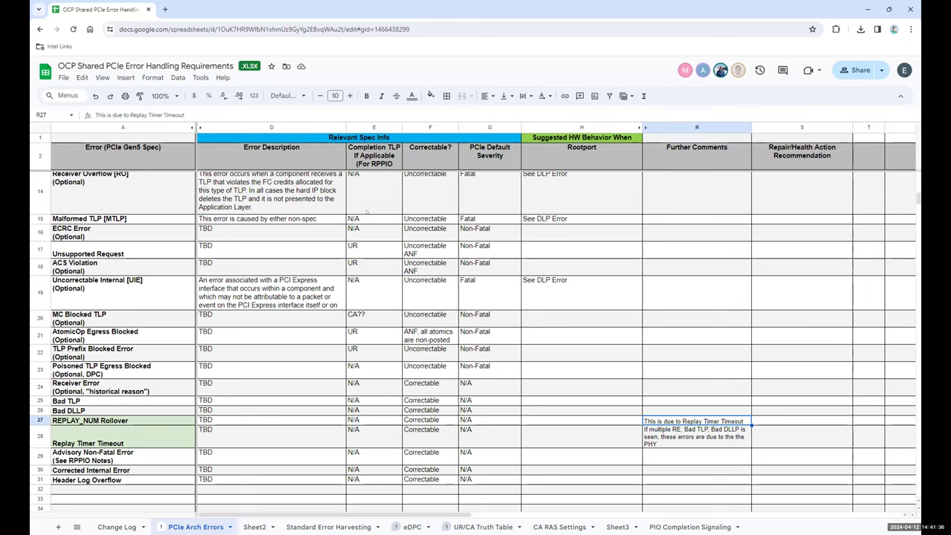
pyautogui.click(190, 116)
pyautogui.write('to')
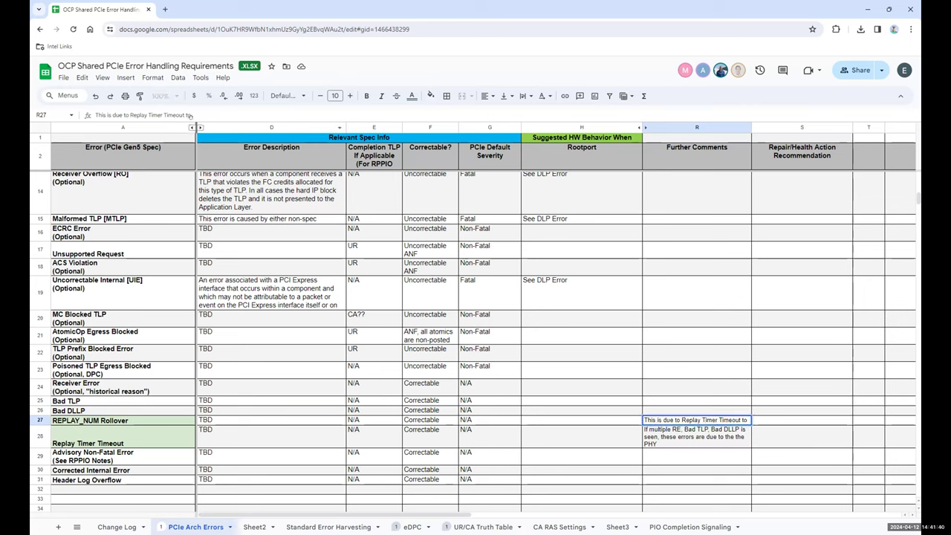
pyautogui.write(' many')
pyautogui.hotkey('ctrl', 'v')
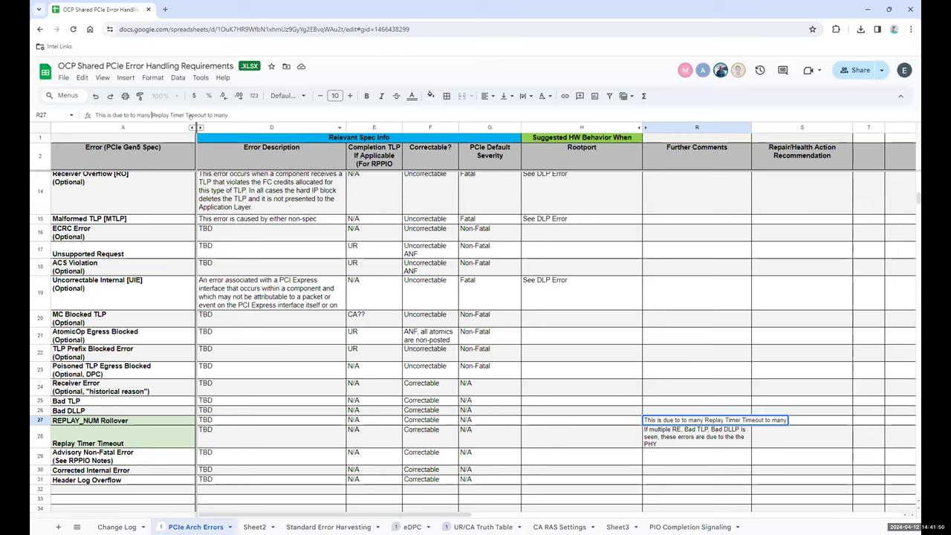
pyautogui.press('End')
pyautogui.press('BackSpace')
pyautogui.press('BackSpace')
pyautogui.press('BackSpace')
pyautogui.press('BackSpace')
pyautogui.press('BackSpace')
pyautogui.press('BackSpace')
pyautogui.press('BackSpace')
pyautogui.press('BackSpace')
pyautogui.press('Return')
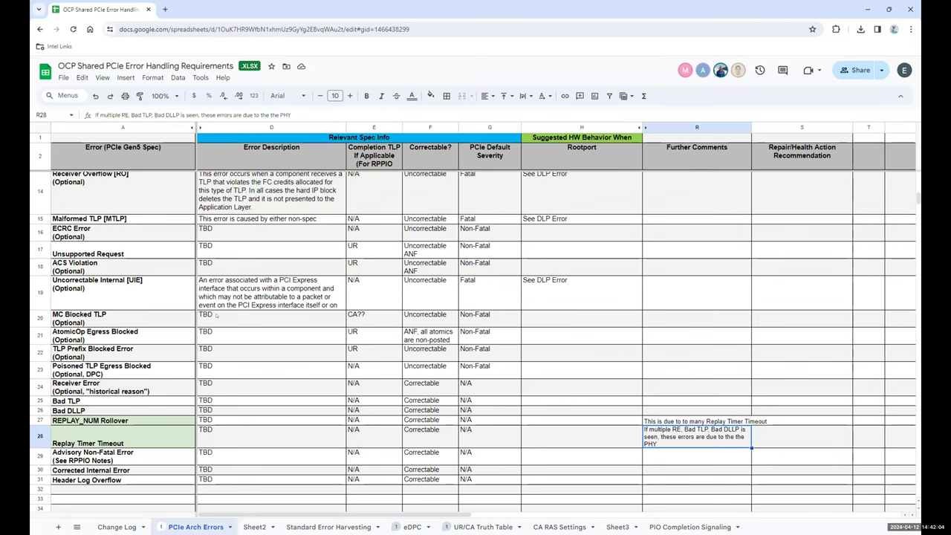
# Step: Search the CA RAS Settings sheet for "cto", go through the matches, and check the note on DPC UR/CA Response
pyautogui.scroll(3, 216, 315)
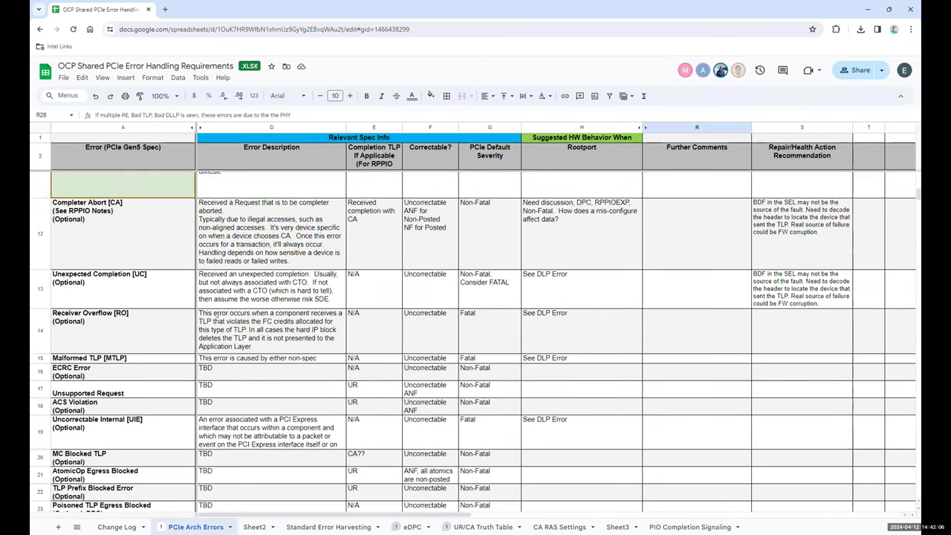
pyautogui.scroll(2, 216, 315)
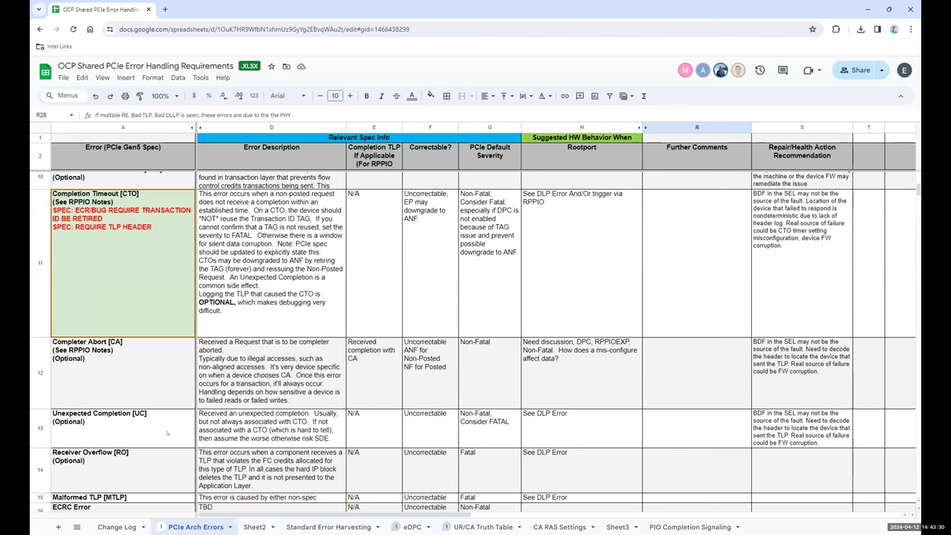
pyautogui.click(583, 525)
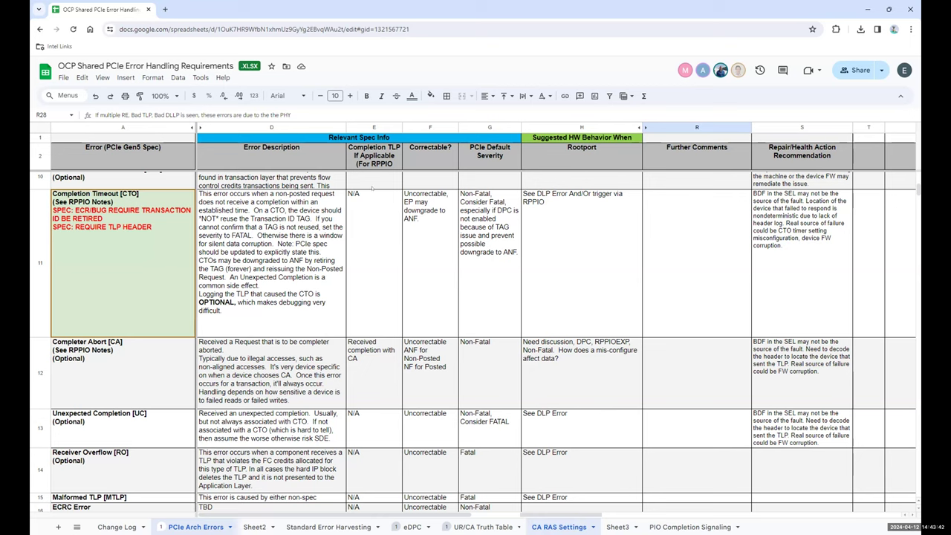
pyautogui.click(372, 188)
pyautogui.hotkey('ctrl', 'f')
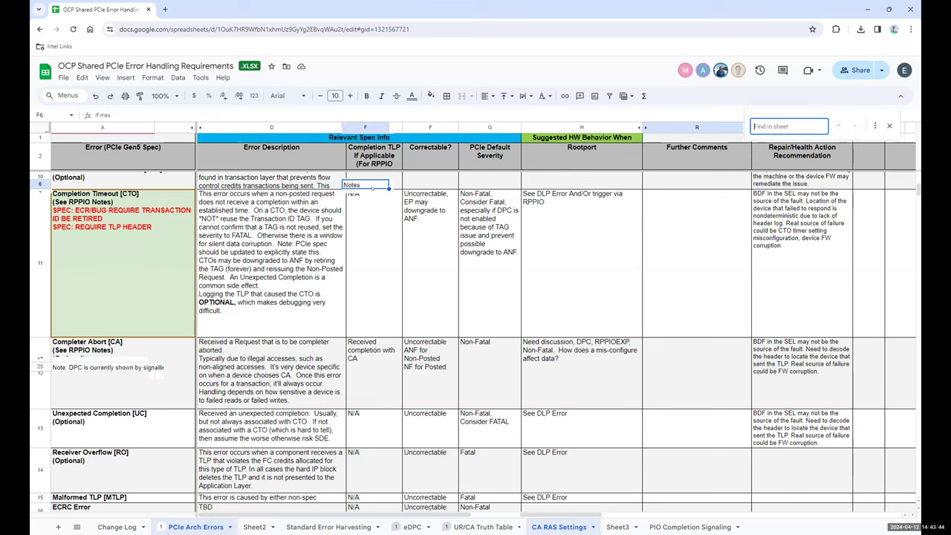
pyautogui.write('cto')
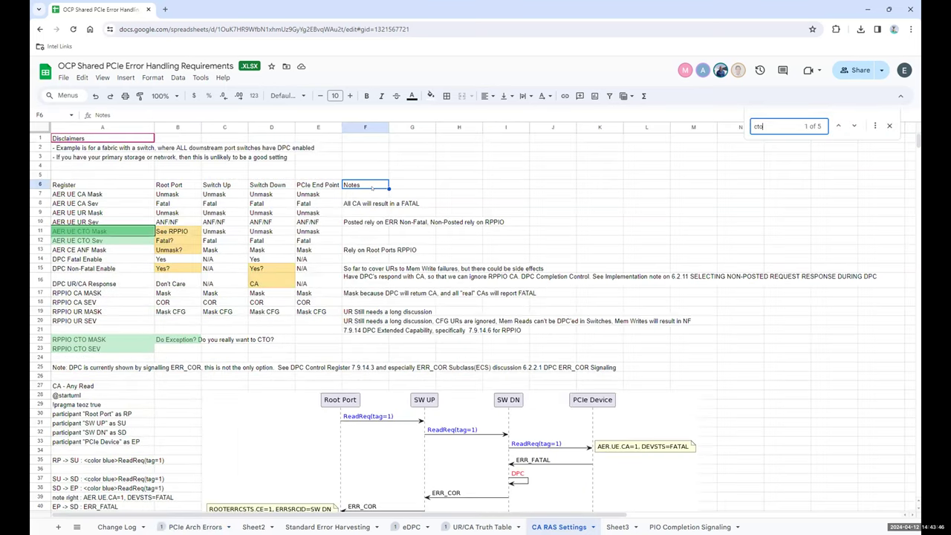
pyautogui.press('Return')
pyautogui.press('Return')
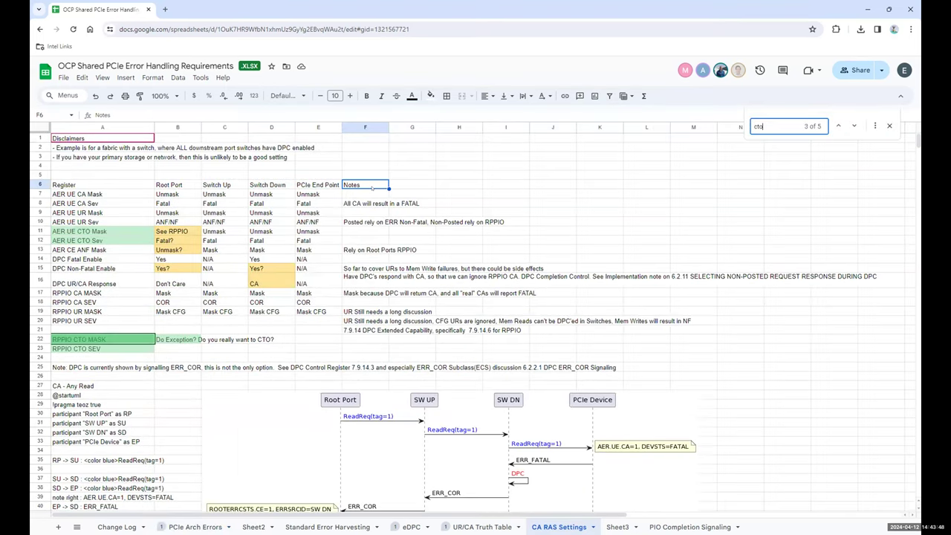
pyautogui.press('Return')
pyautogui.press('Return')
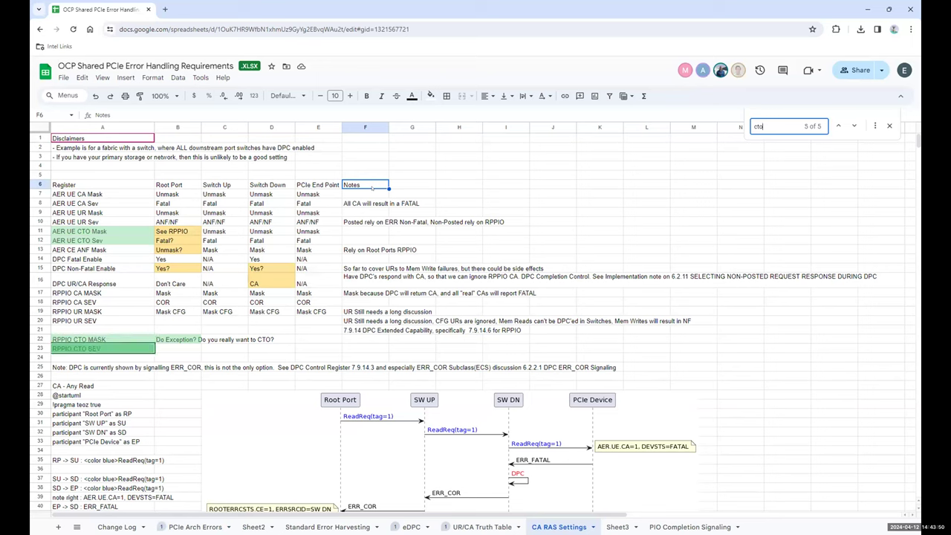
pyautogui.press('Return')
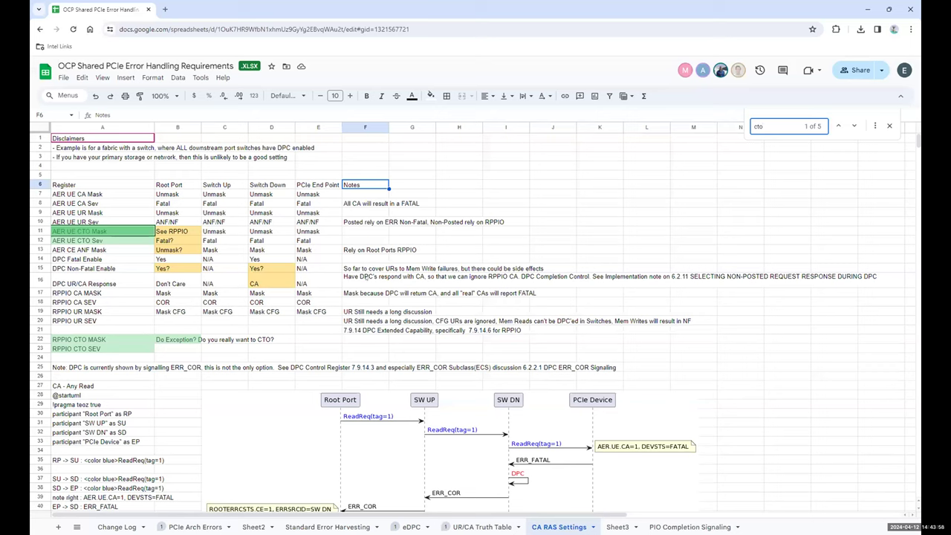
pyautogui.click(365, 279)
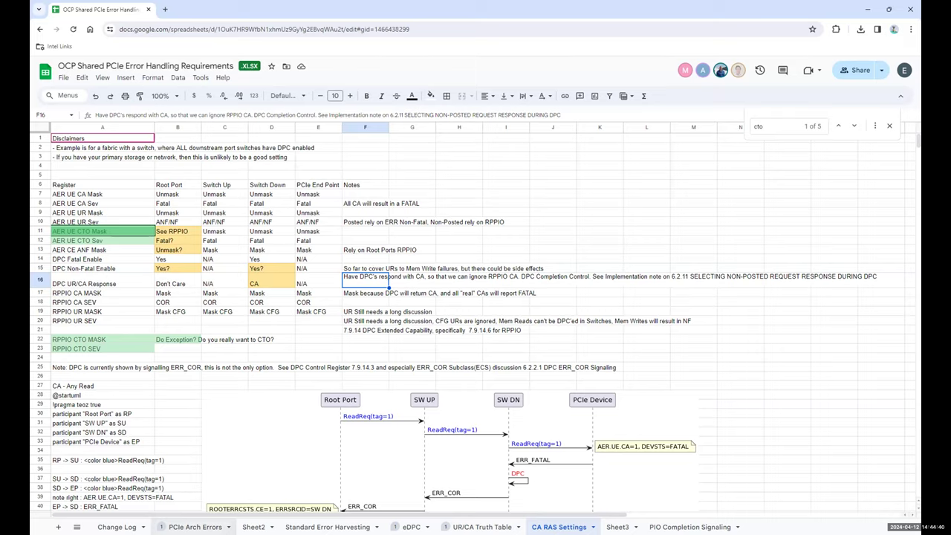
# Step: Return to the PCIe Arch Errors sheet and compare the Completer Abort and Unexpected Completion rows with the correctable error rows
pyautogui.click(195, 527)
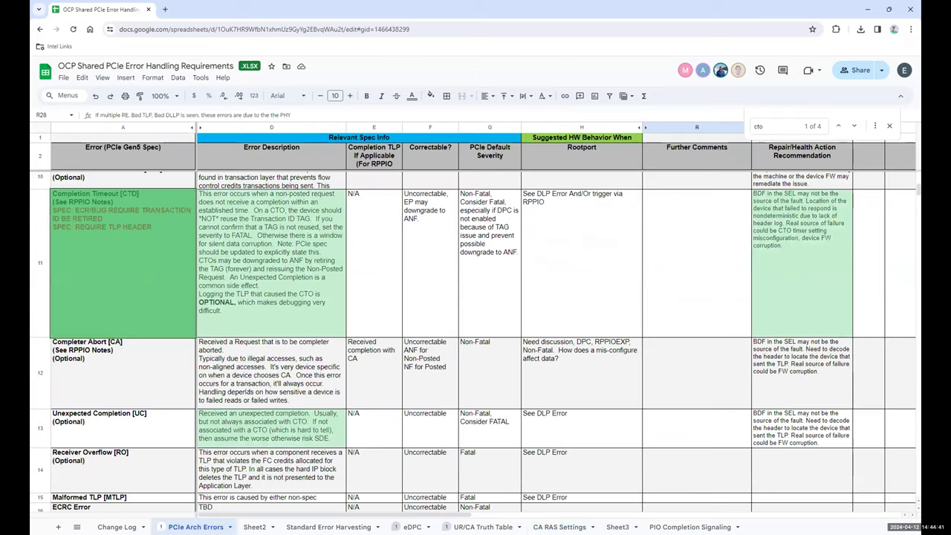
pyautogui.click(164, 390)
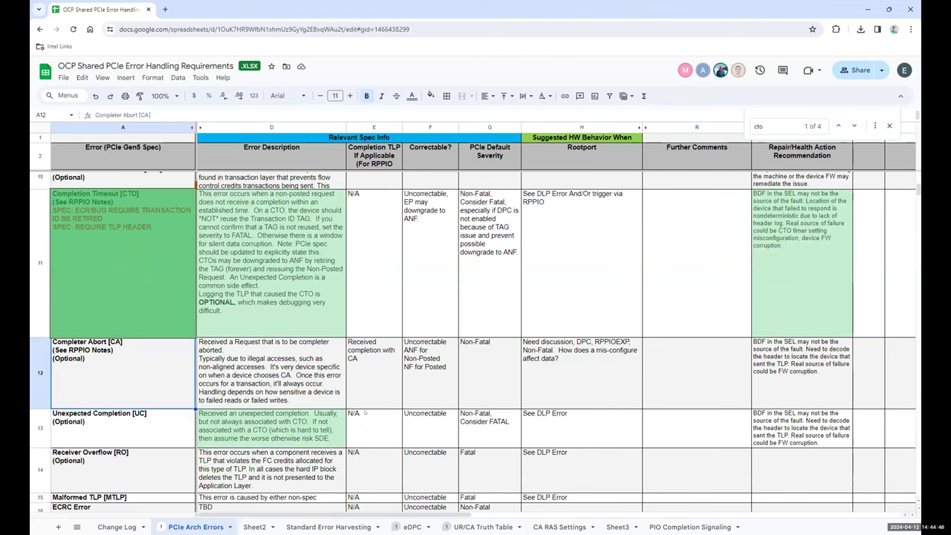
pyautogui.scroll(-6, 529, 429)
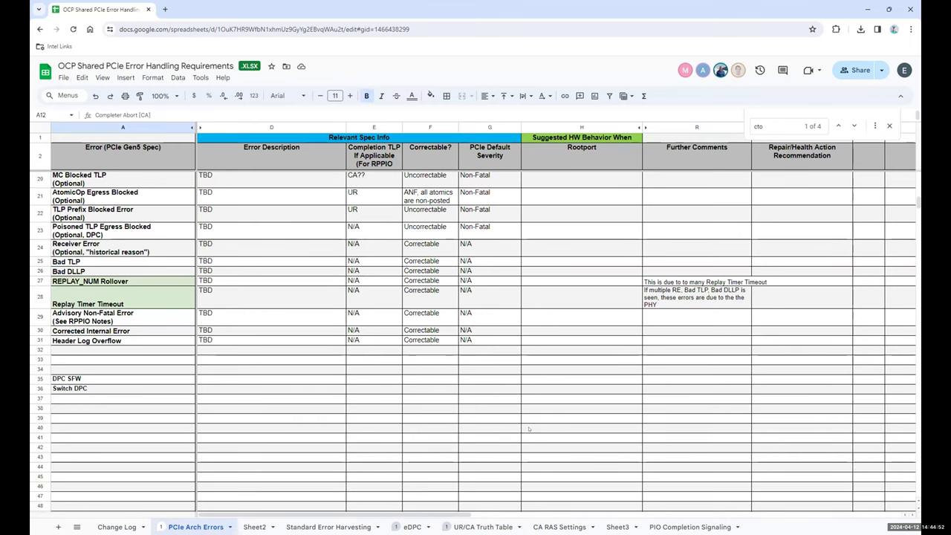
pyautogui.scroll(1, 530, 429)
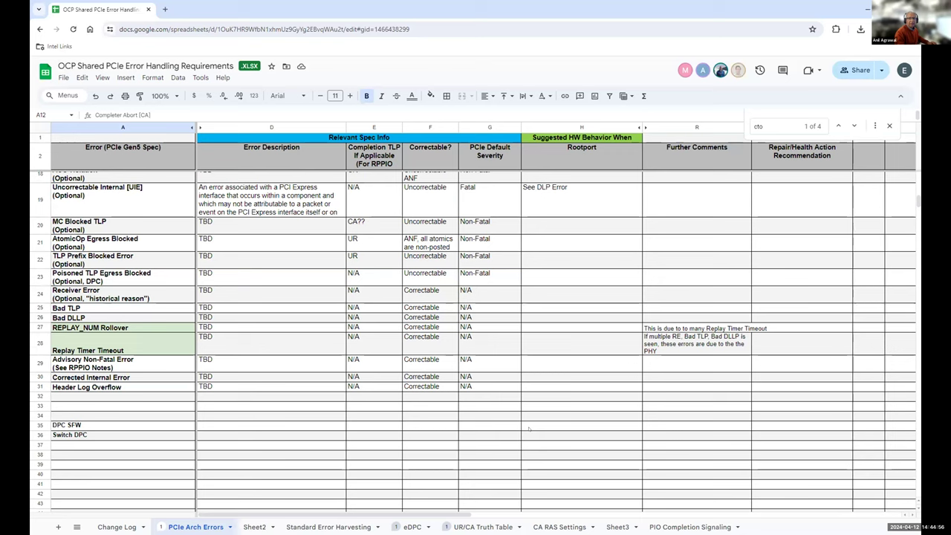
pyautogui.click(679, 294)
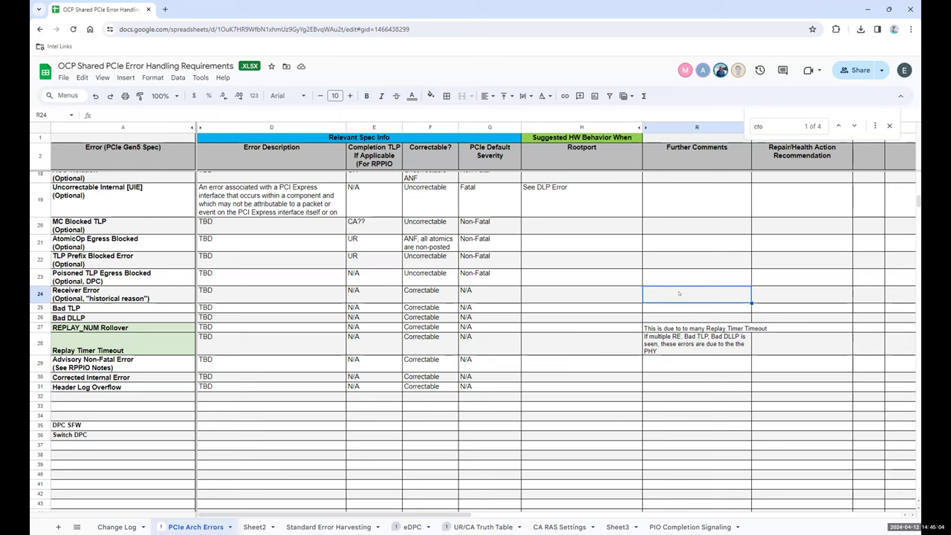
pyautogui.scroll(5, 427, 297)
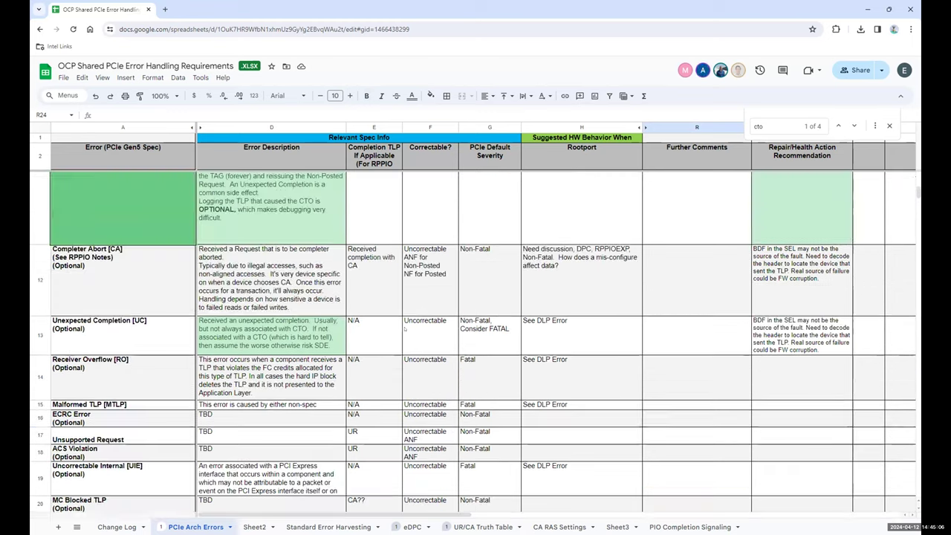
pyautogui.scroll(3, 270, 346)
pyautogui.scroll(-4, 269, 347)
pyautogui.scroll(-3, 269, 346)
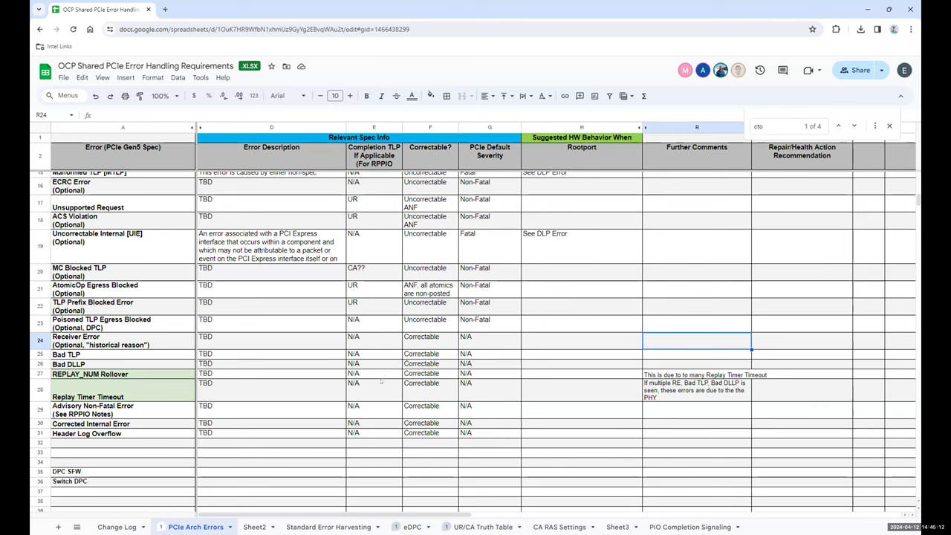
pyautogui.scroll(5, 179, 330)
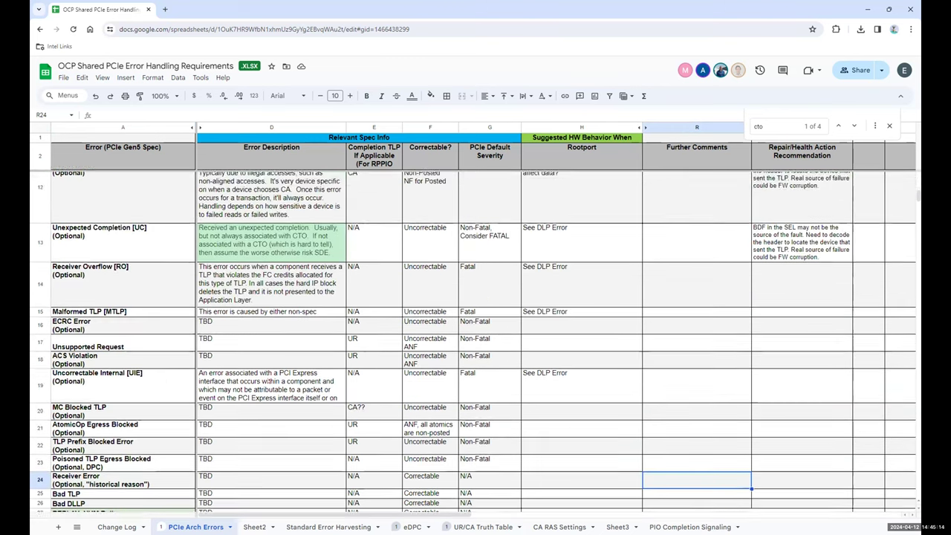
pyautogui.click(137, 332)
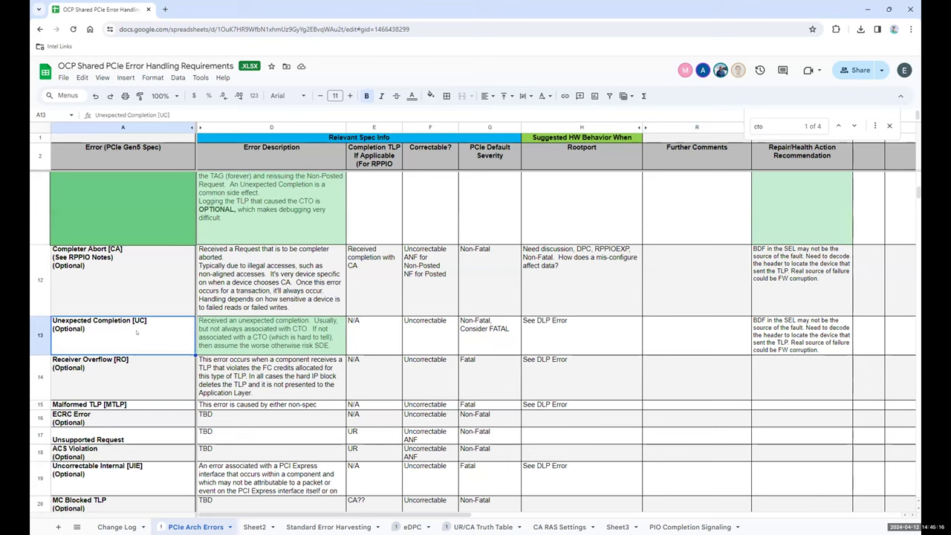
pyautogui.scroll(2, 137, 332)
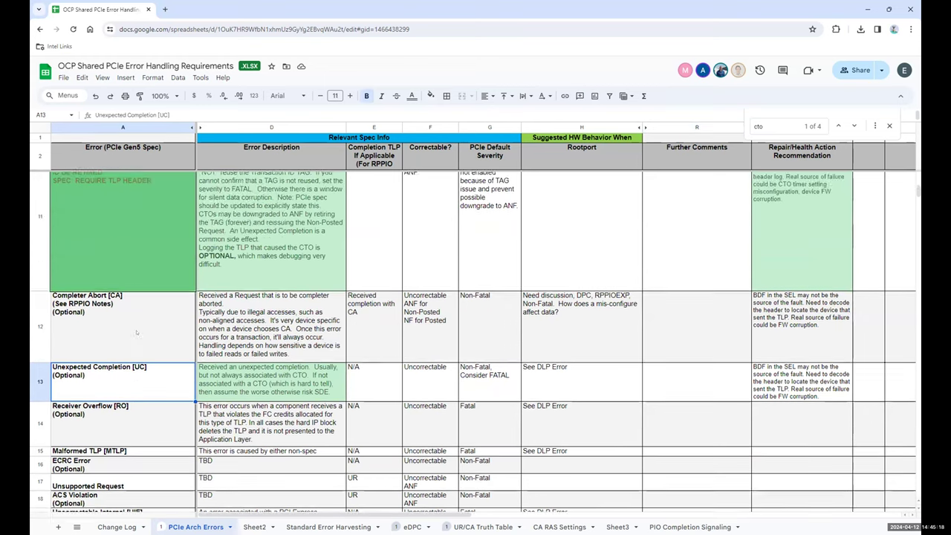